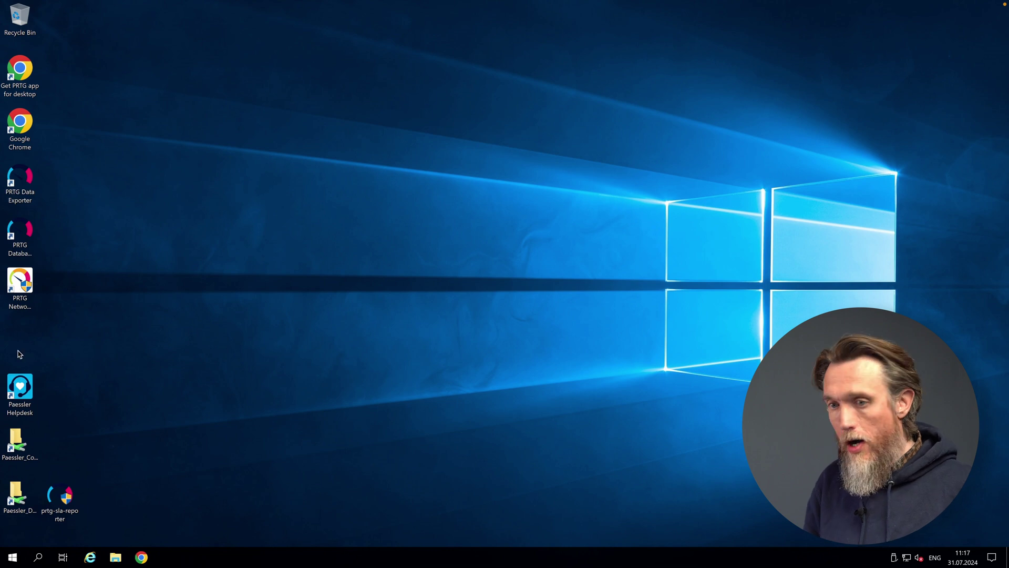
# Install PRTG SLA Reporter with the licence accepted and the (local)\SQLEXPRESS server, then finish the wizard.
pyautogui.click(59, 508)
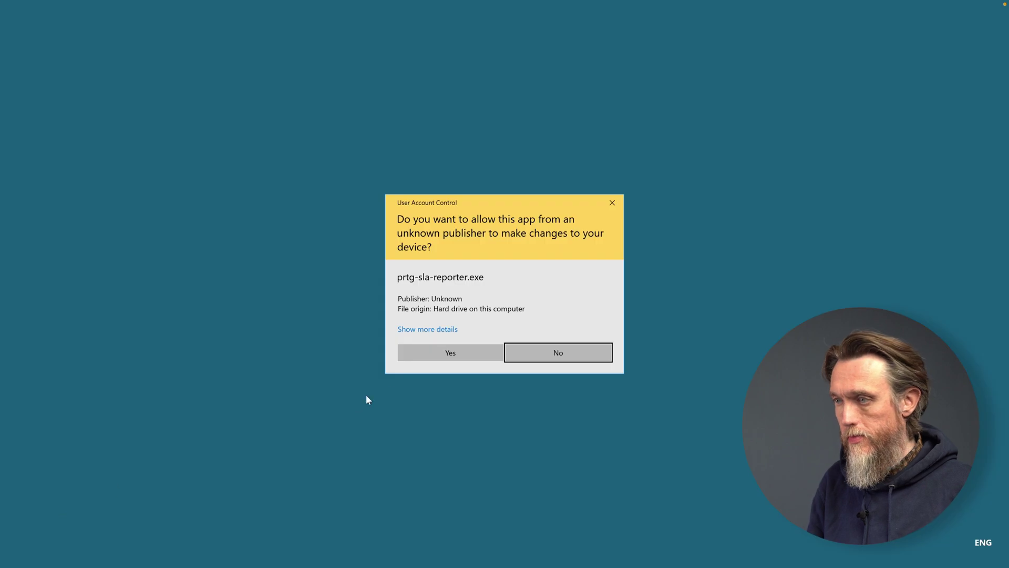
pyautogui.click(450, 349)
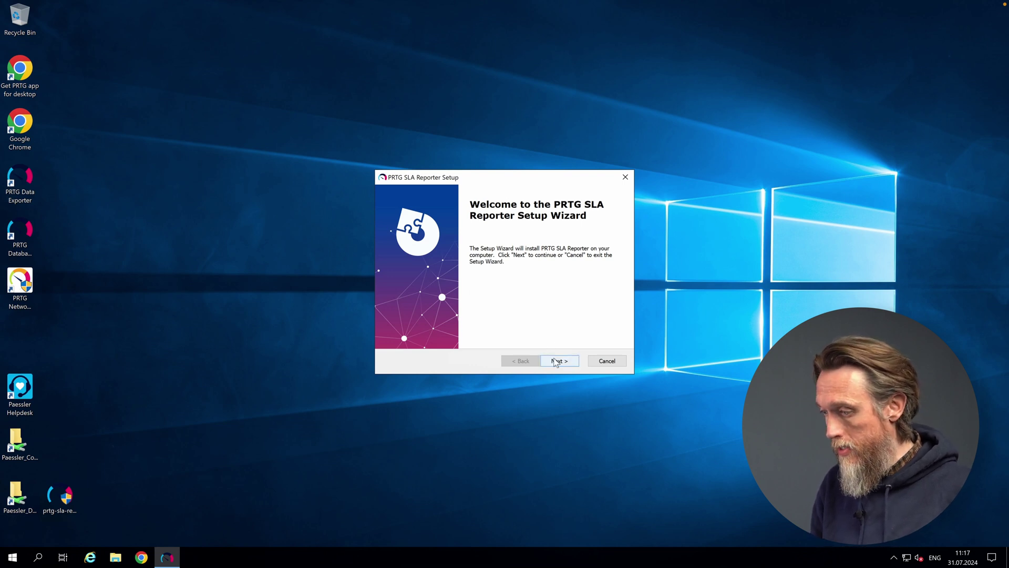
pyautogui.click(556, 362)
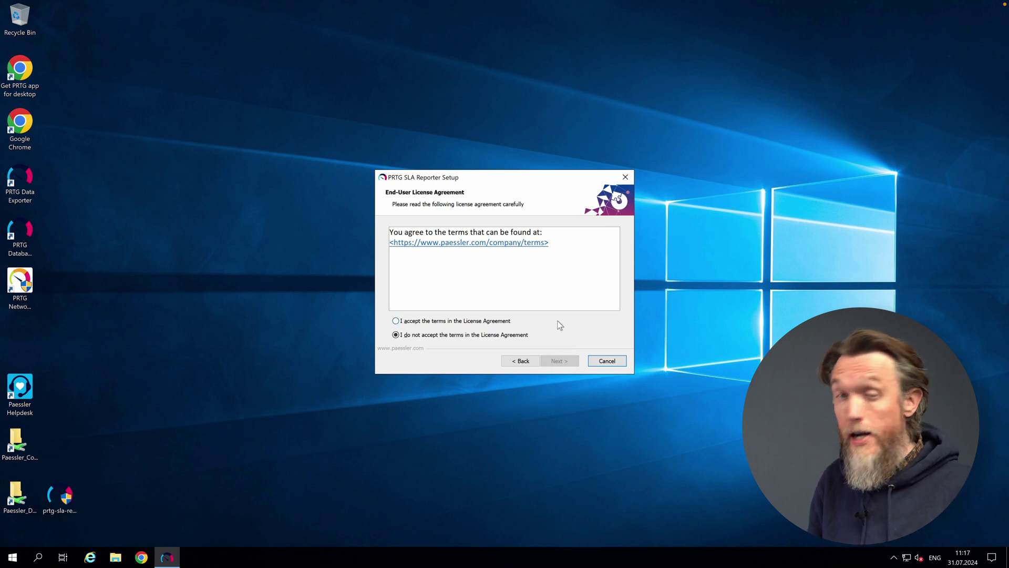
pyautogui.click(489, 321)
pyautogui.click(559, 360)
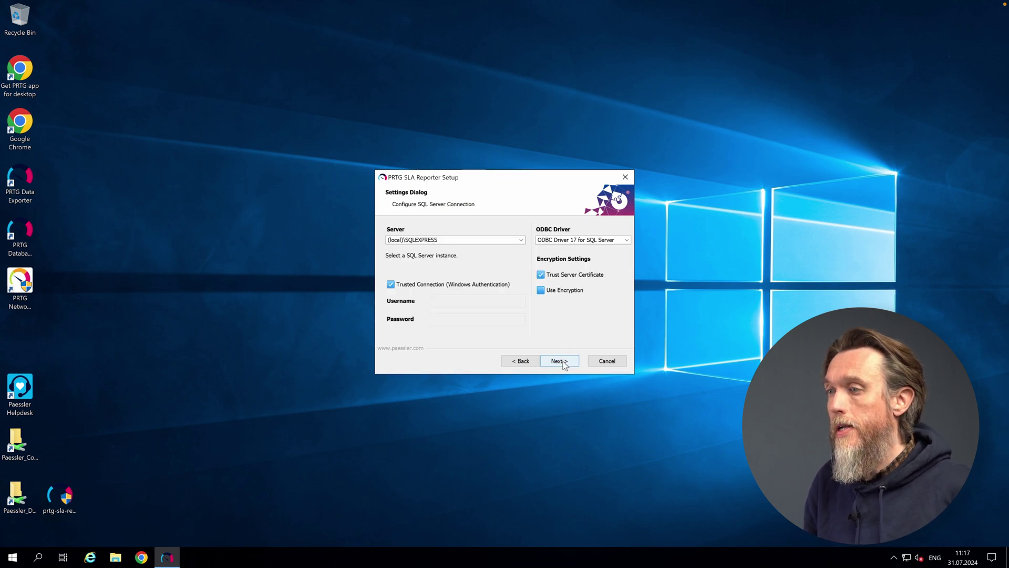
pyautogui.click(561, 361)
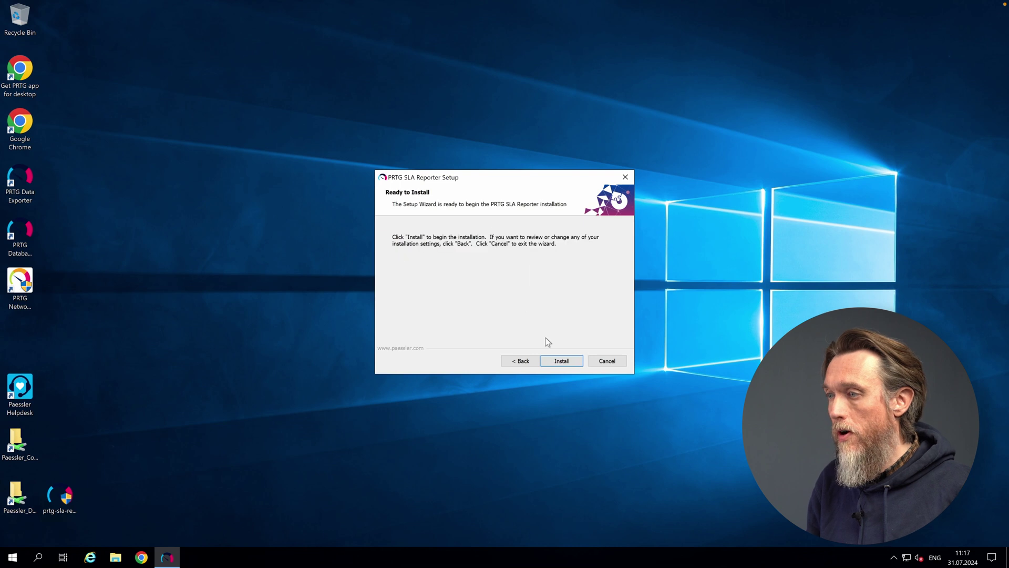
pyautogui.click(560, 361)
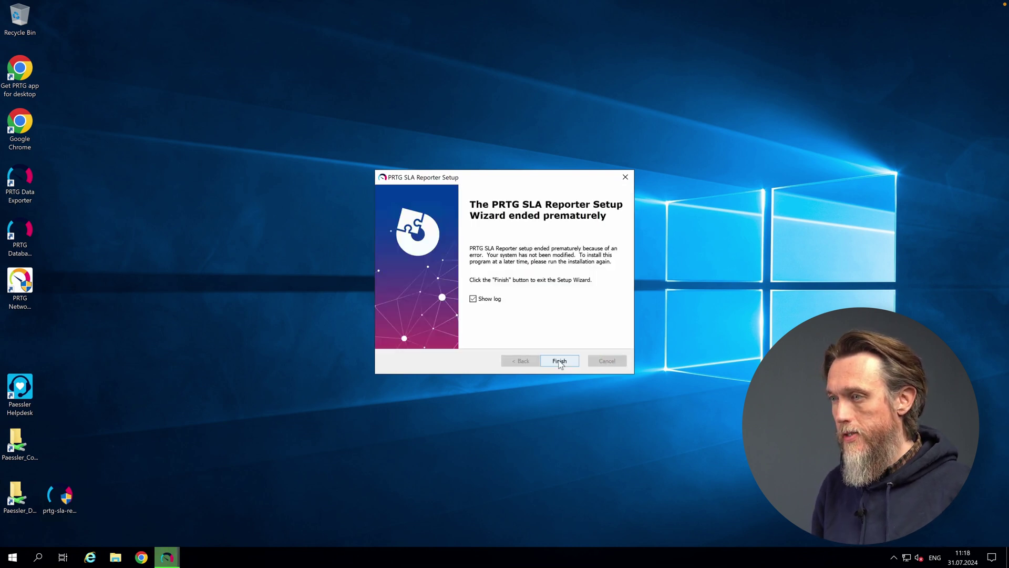
pyautogui.click(559, 361)
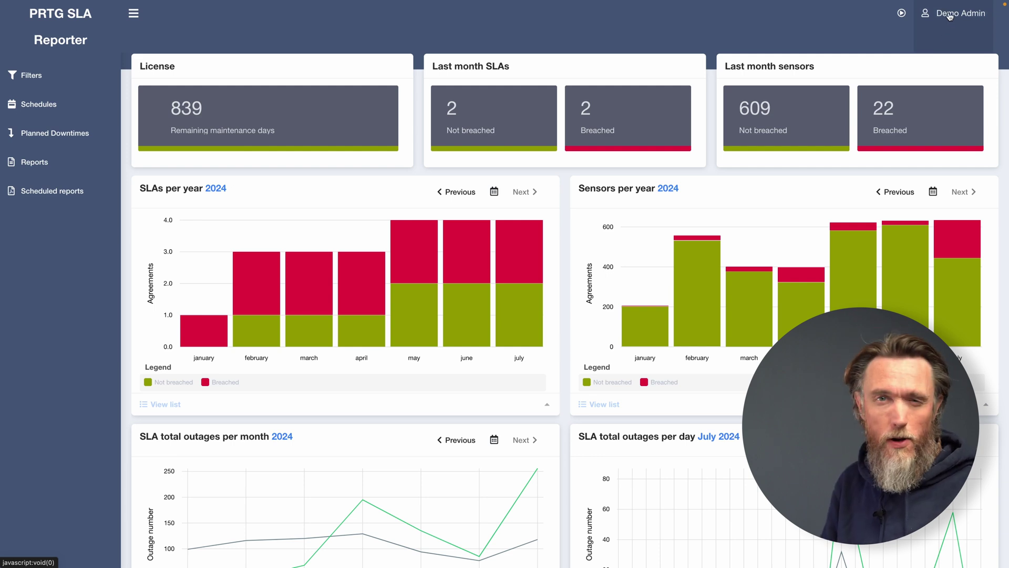
# Open the Users list in the reporter's security settings.
pyautogui.click(950, 17)
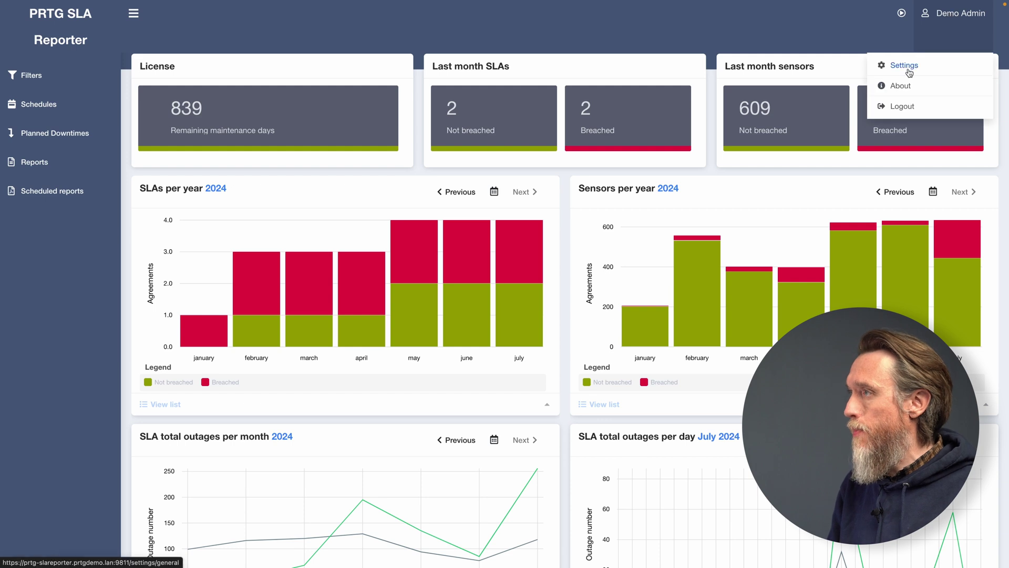
pyautogui.click(910, 70)
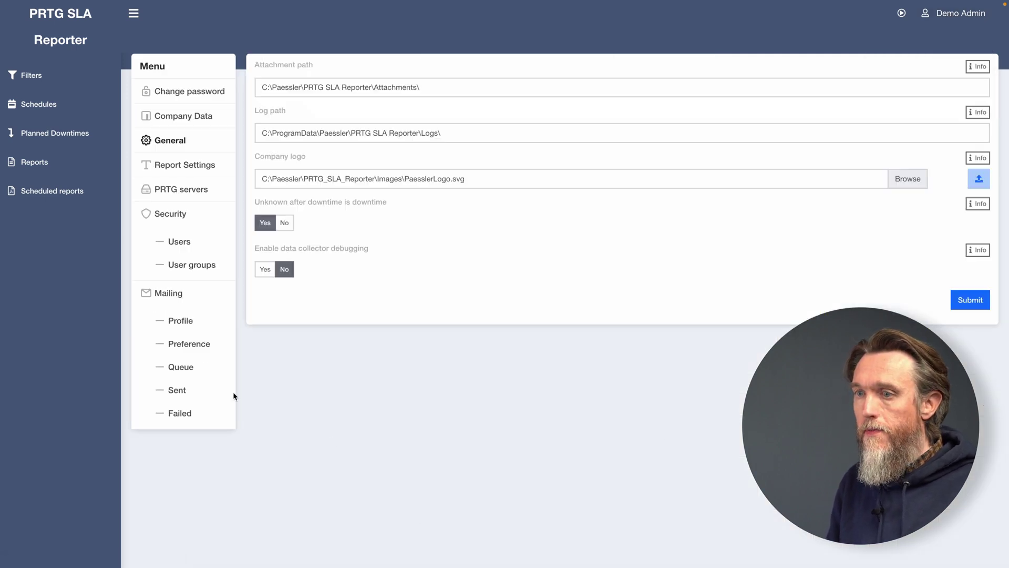
pyautogui.click(185, 243)
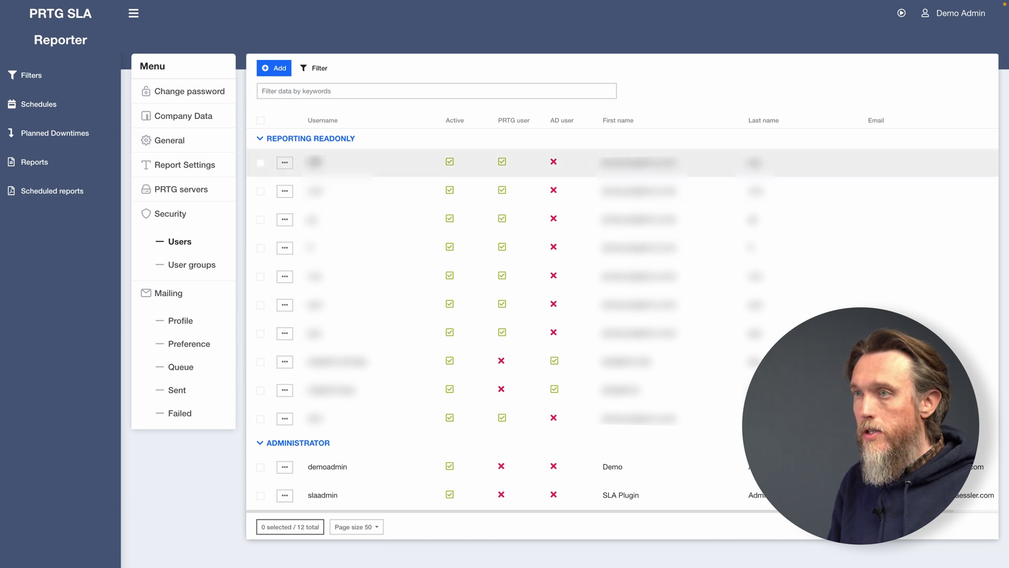
# Add an administrator user with username, e-mail, first and last name, and password.
pyautogui.click(279, 70)
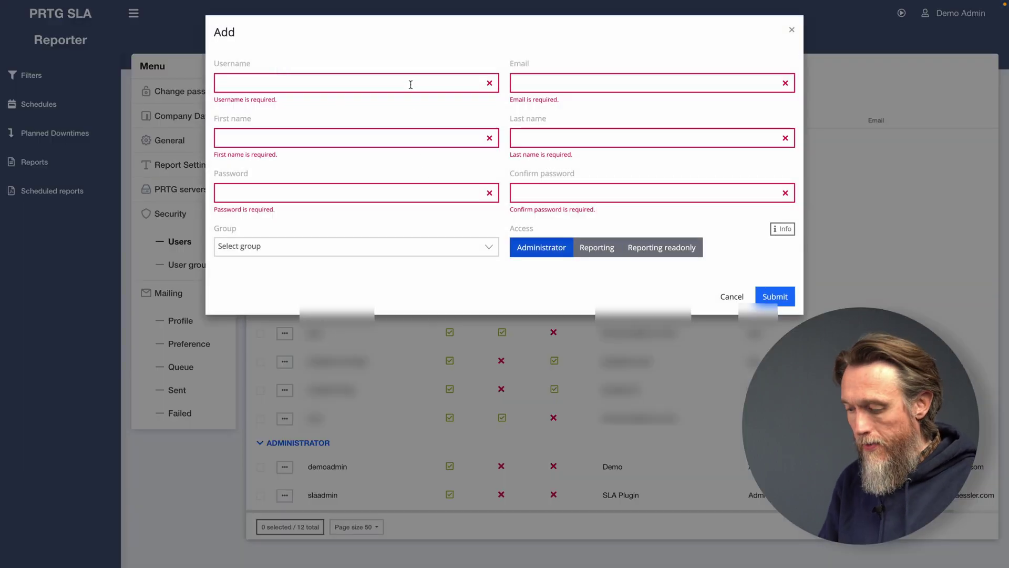
pyautogui.write('SLA Demo')
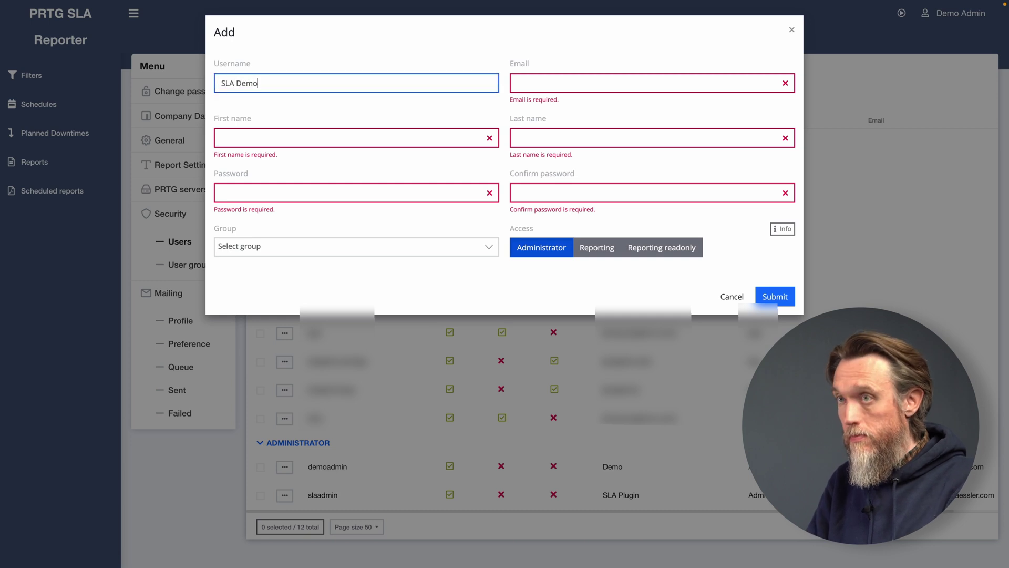
pyautogui.write('SLA')
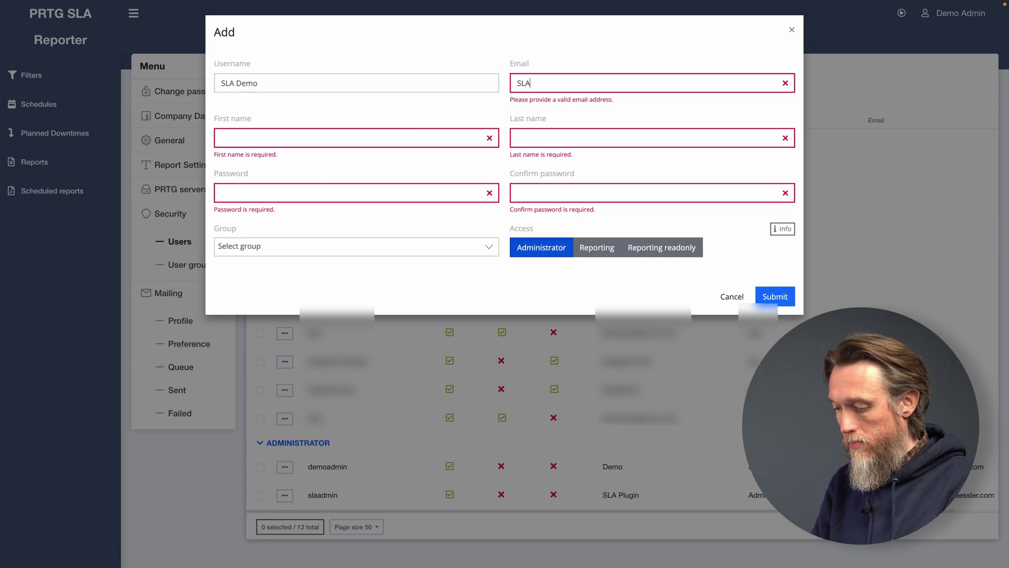
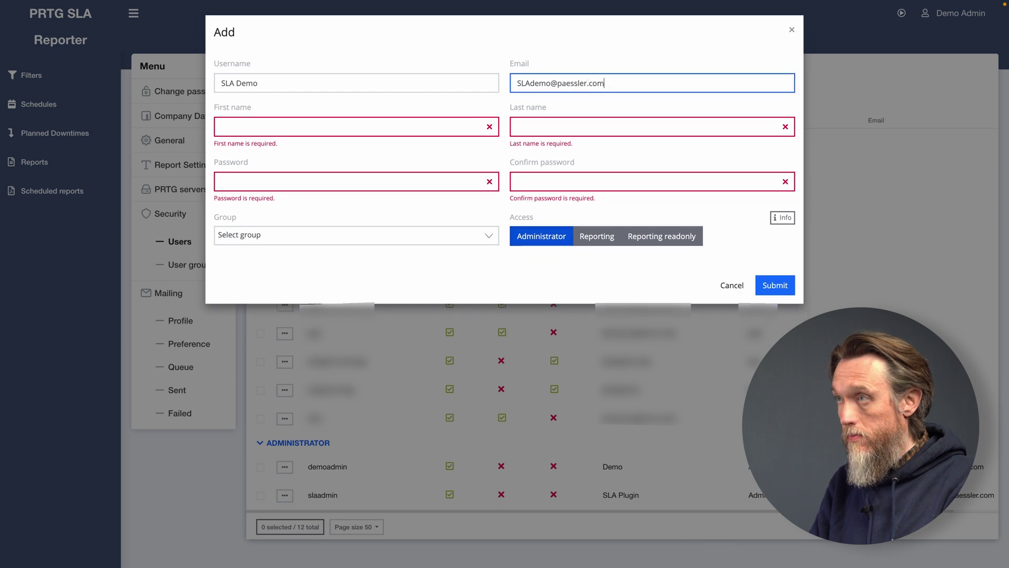
pyautogui.press('Tab')
pyautogui.write('SAL')
pyautogui.press('Tab')
pyautogui.write('Demo')
pyautogui.press('Tab')
pyautogui.write('•••')
pyautogui.press('Tab')
pyautogui.write('•••')
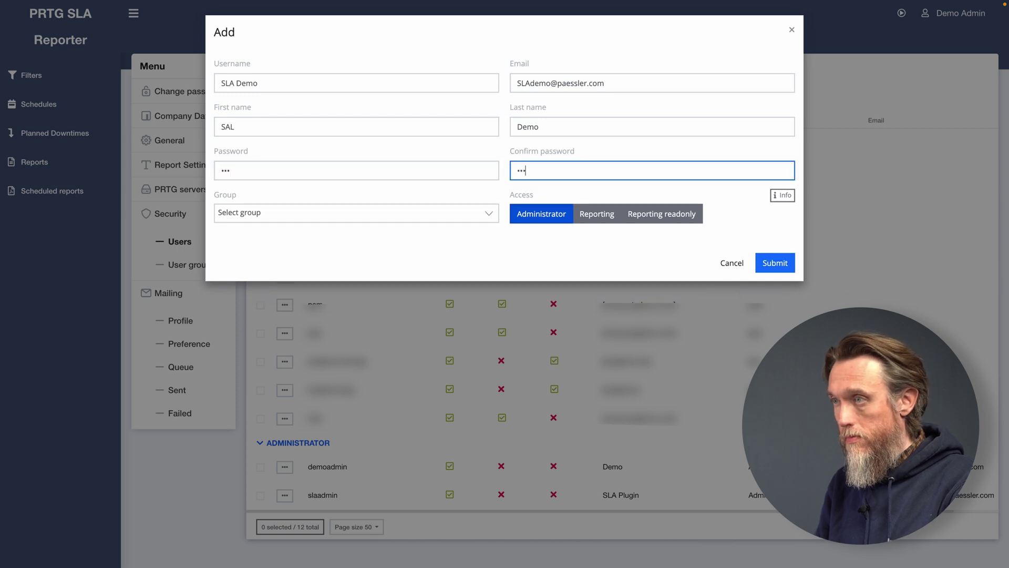
pyautogui.click(776, 264)
pyautogui.scroll(-1, 512, 381)
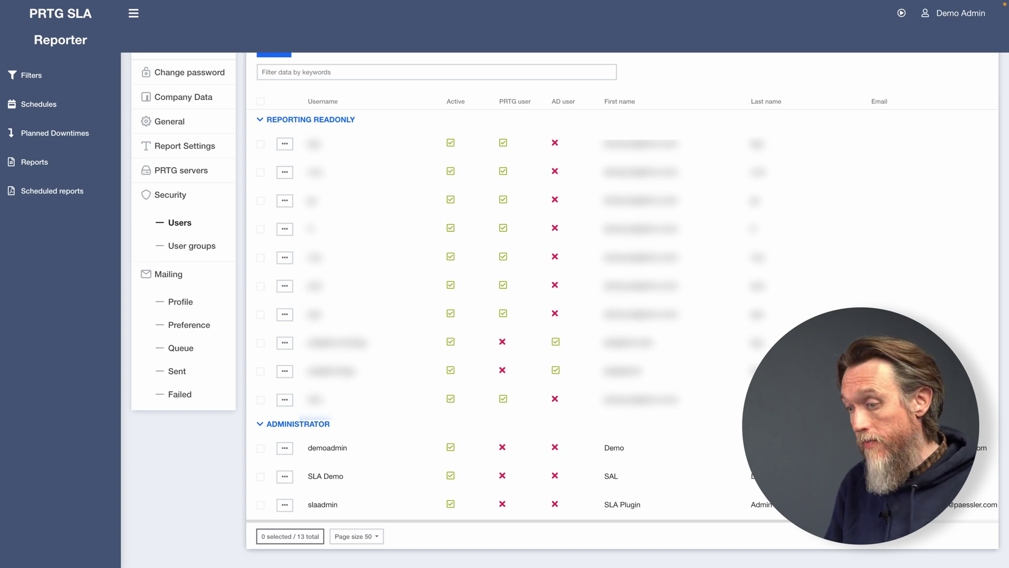
# Open PRTG servers and start a new server with the alias 'PRTG core Server'.
pyautogui.click(191, 169)
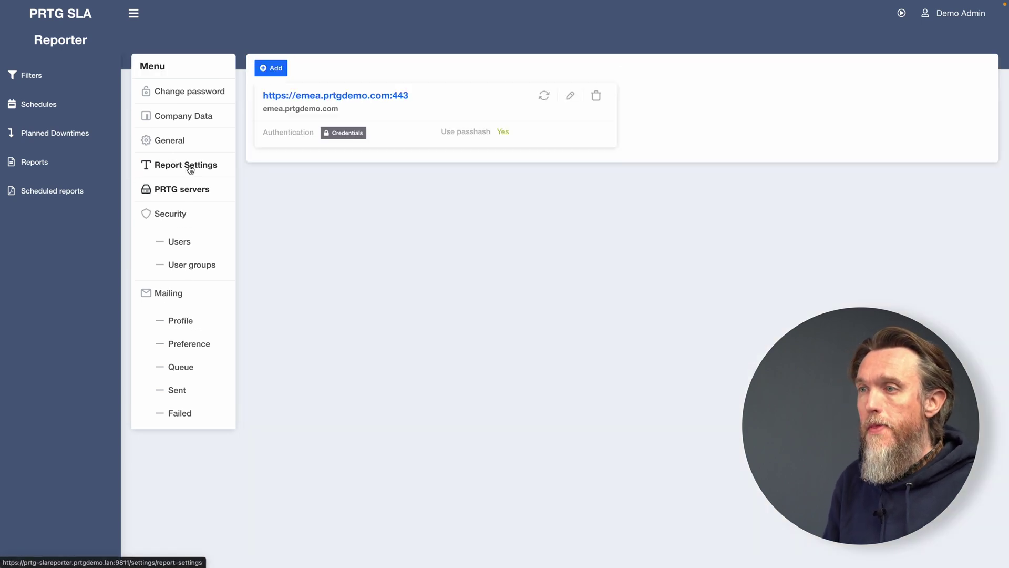
pyautogui.click(282, 73)
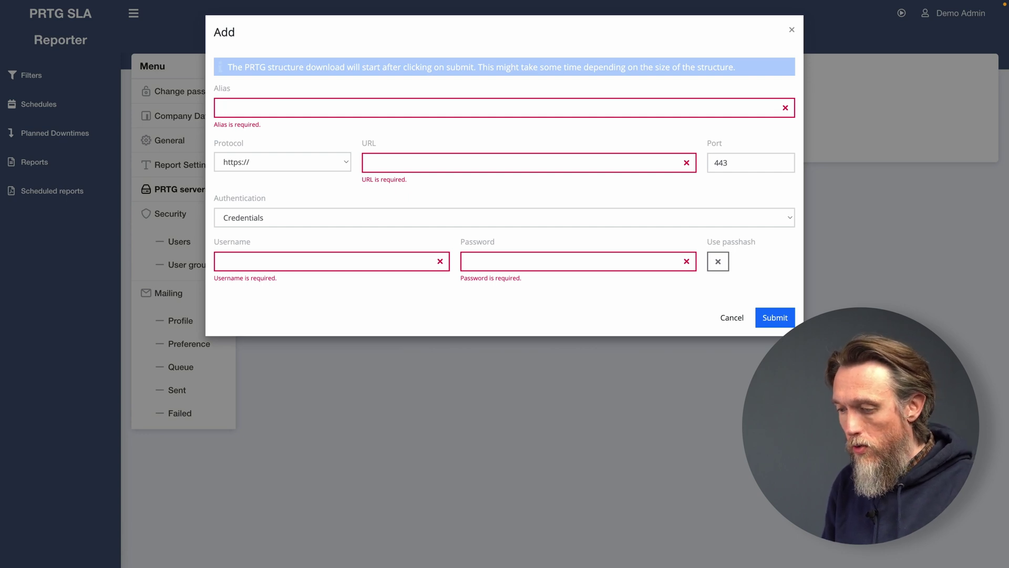
pyautogui.click(332, 114)
pyautogui.write('PRTG c')
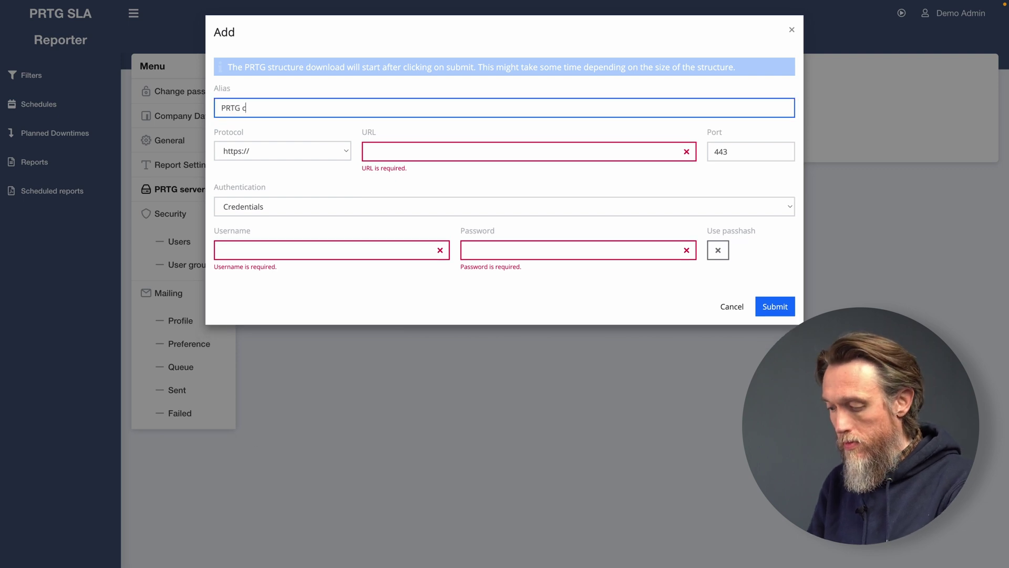
pyautogui.write('ore Server')
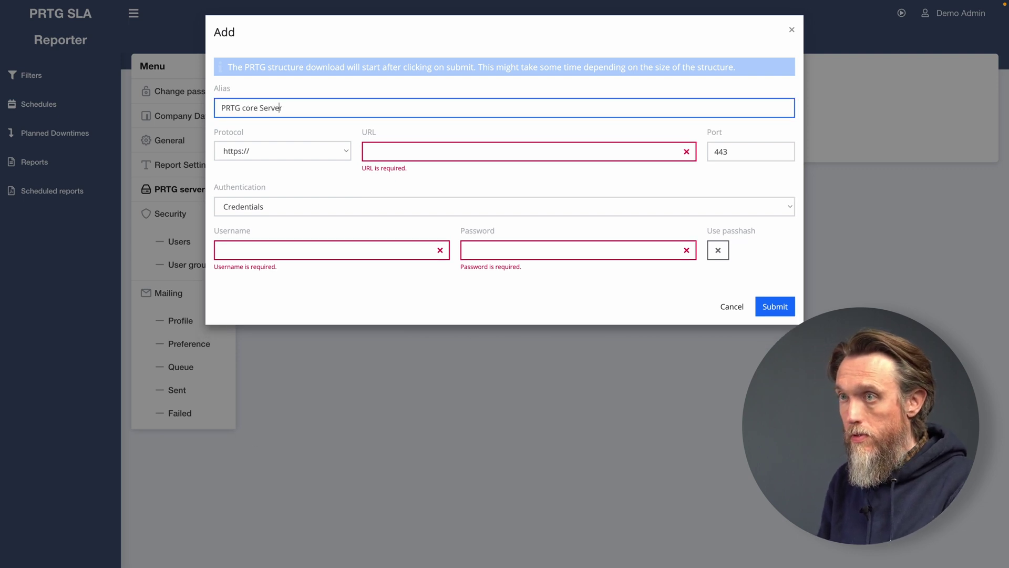
pyautogui.press('Left')
pyautogui.press('Left')
pyautogui.press('Left')
pyautogui.press('Left')
pyautogui.press('BackSpace')
pyautogui.write('S')
# Paste the server URL, enter the server username and password, then cancel the new server.
pyautogui.click(377, 156)
pyautogui.write('emea.prtgdemo.com:443')
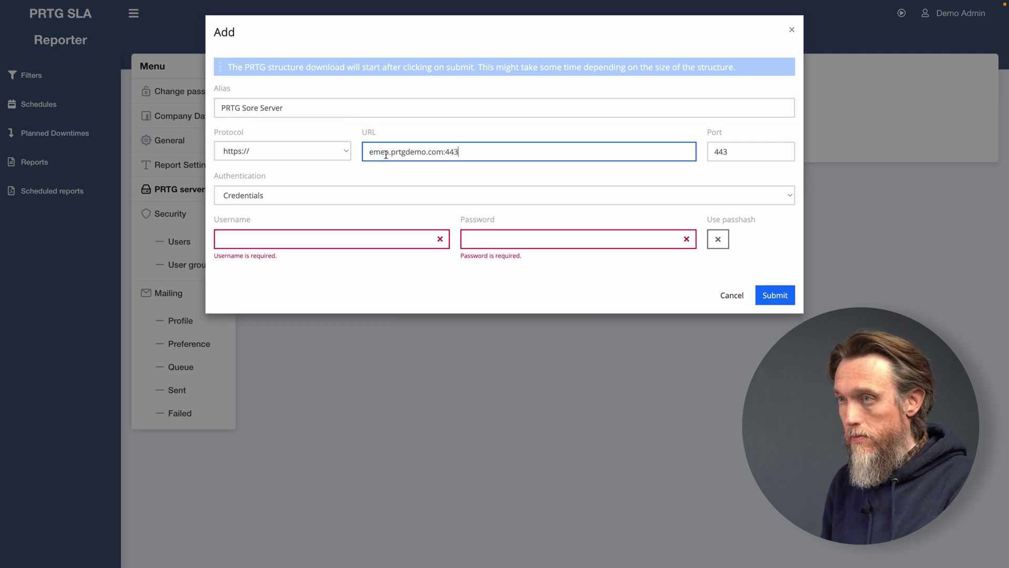
pyautogui.click(393, 241)
pyautogui.write('SLA Demo')
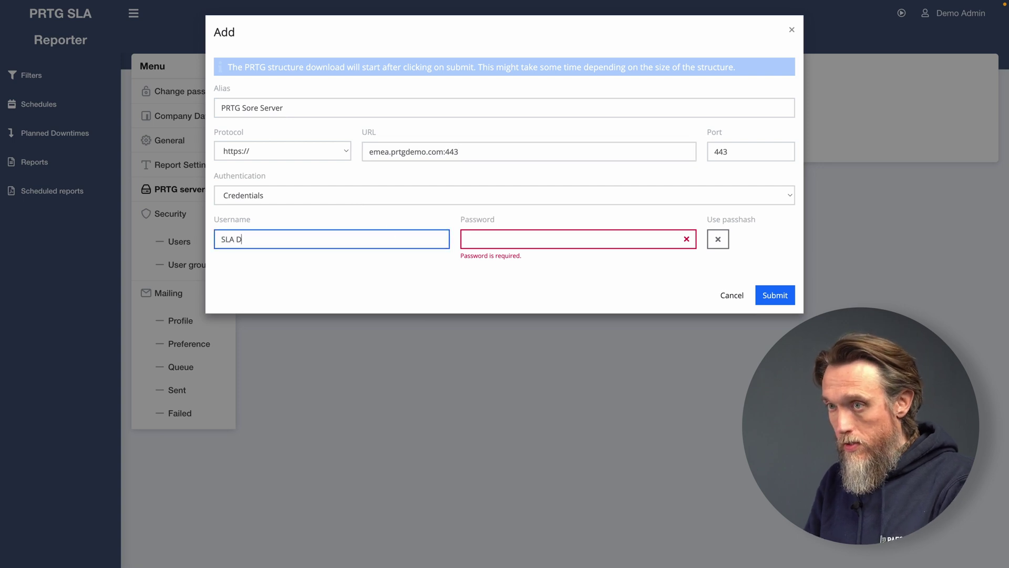
pyautogui.press('Tab')
pyautogui.write('••••••')
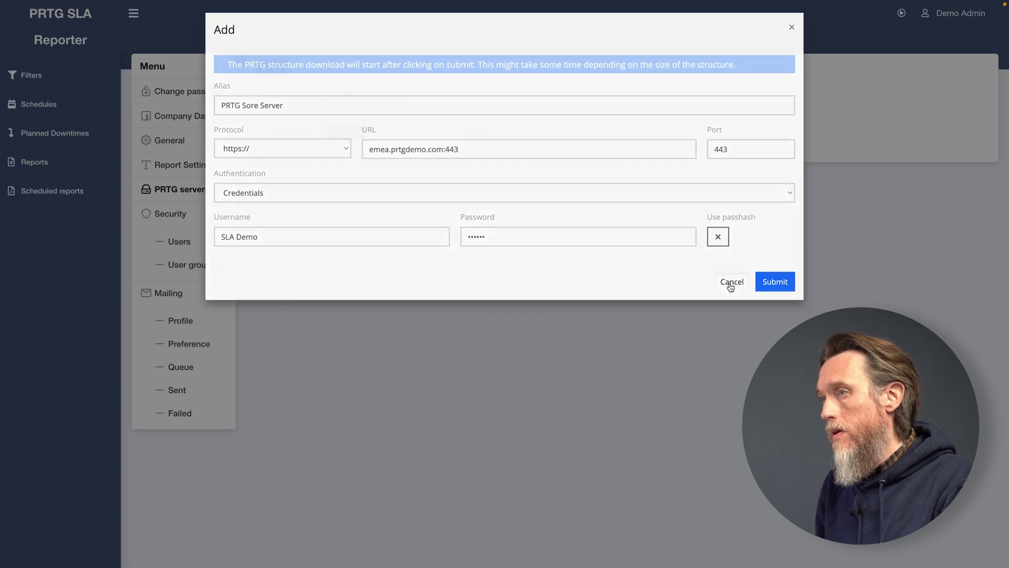
pyautogui.click(780, 287)
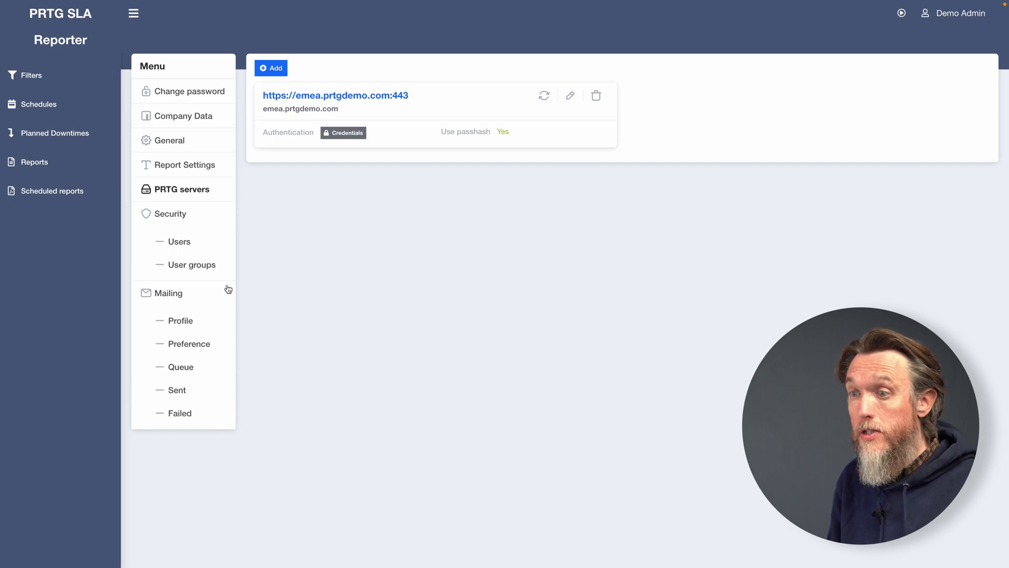
# Review the Mailing profile and General settings, then return to the SLA dashboard.
pyautogui.click(179, 326)
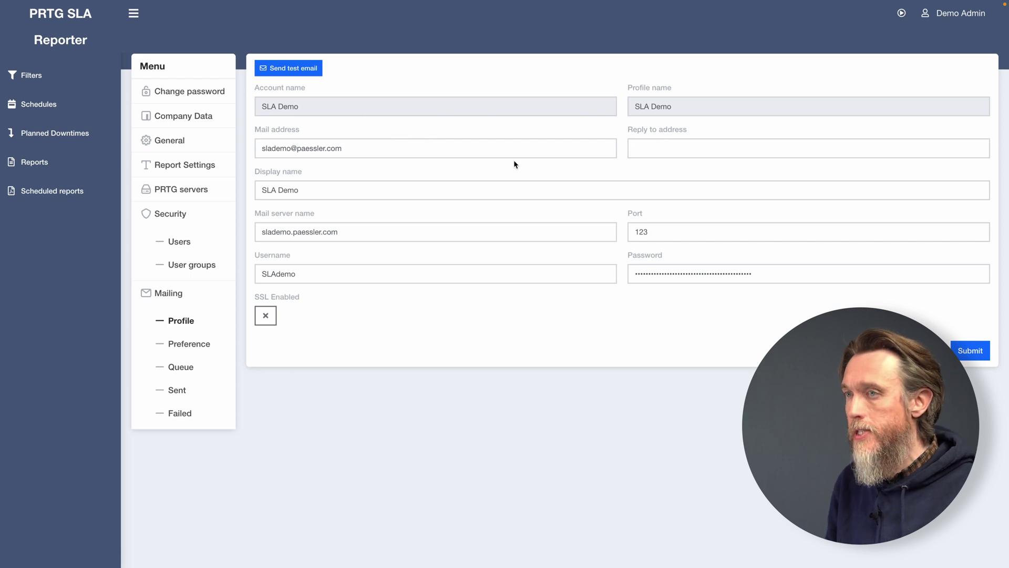
pyautogui.click(983, 348)
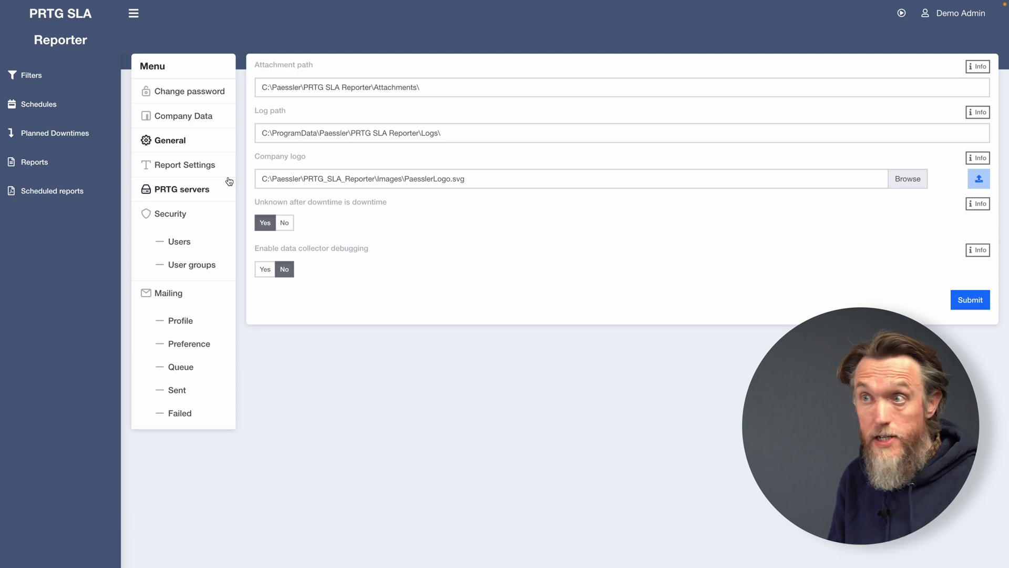
pyautogui.click(60, 13)
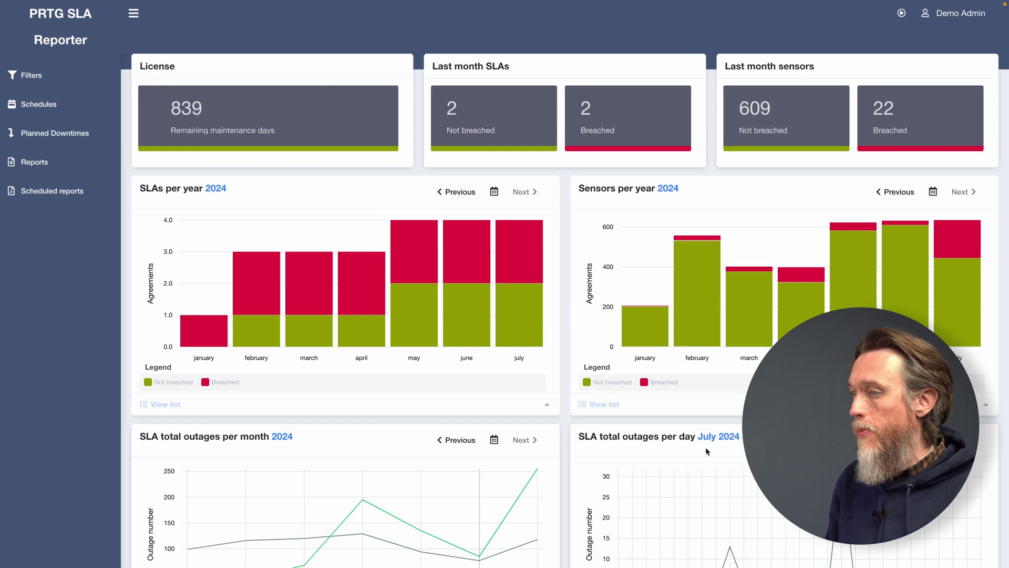
# Scroll the dashboard down to the yearly SLA chart.
pyautogui.scroll(-2, 719, 420)
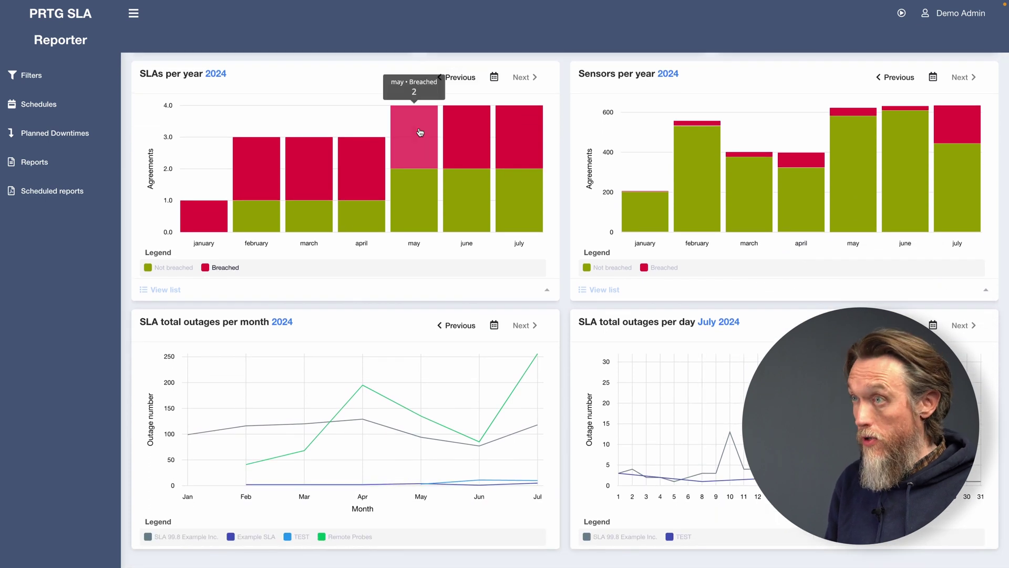
# Open the May SLA report, then go to the Filters list.
pyautogui.click(407, 141)
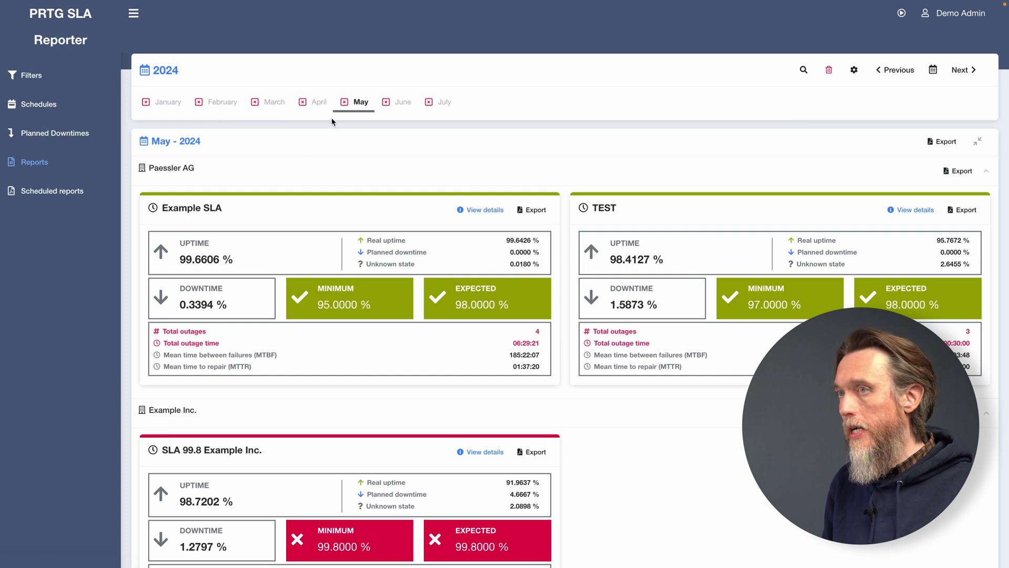
pyautogui.click(37, 76)
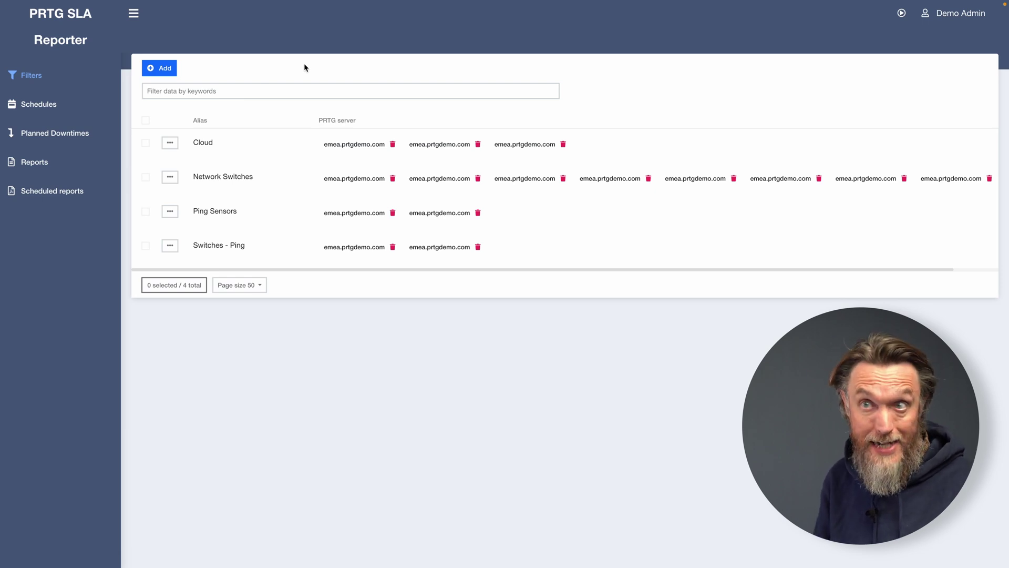
# Start a new filter using the pingsensor tag.
pyautogui.click(159, 68)
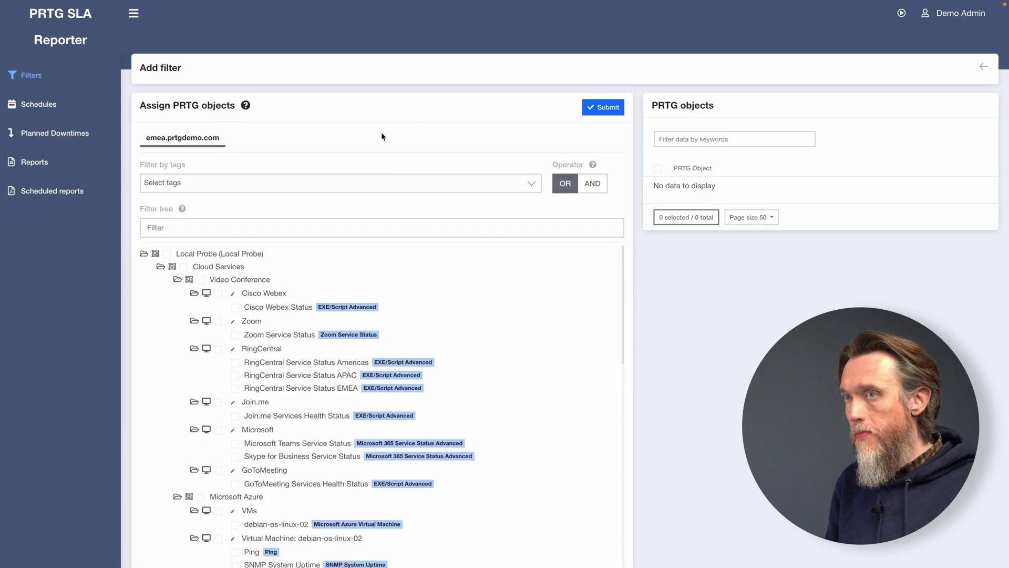
pyautogui.click(322, 184)
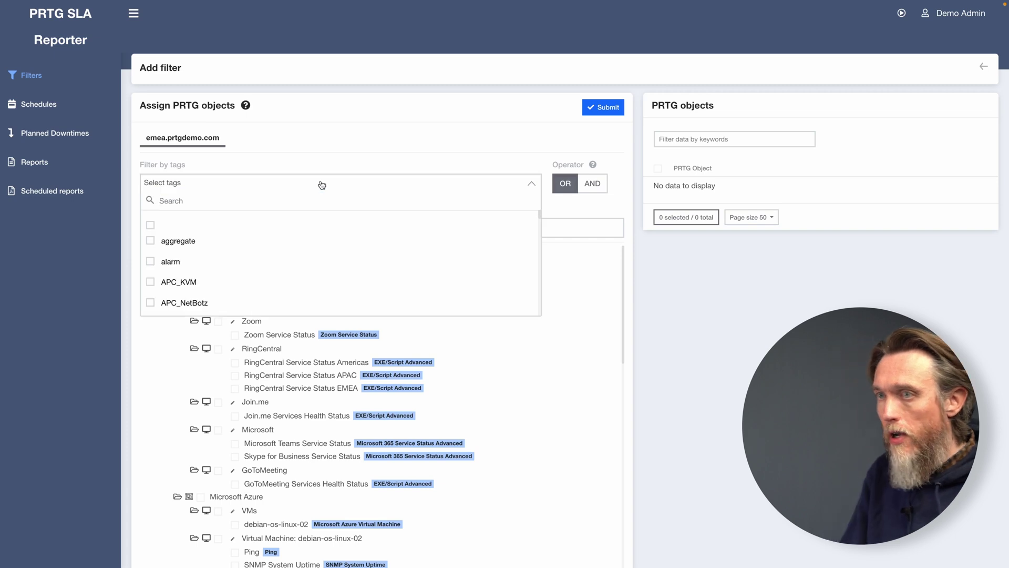
pyautogui.write('ping')
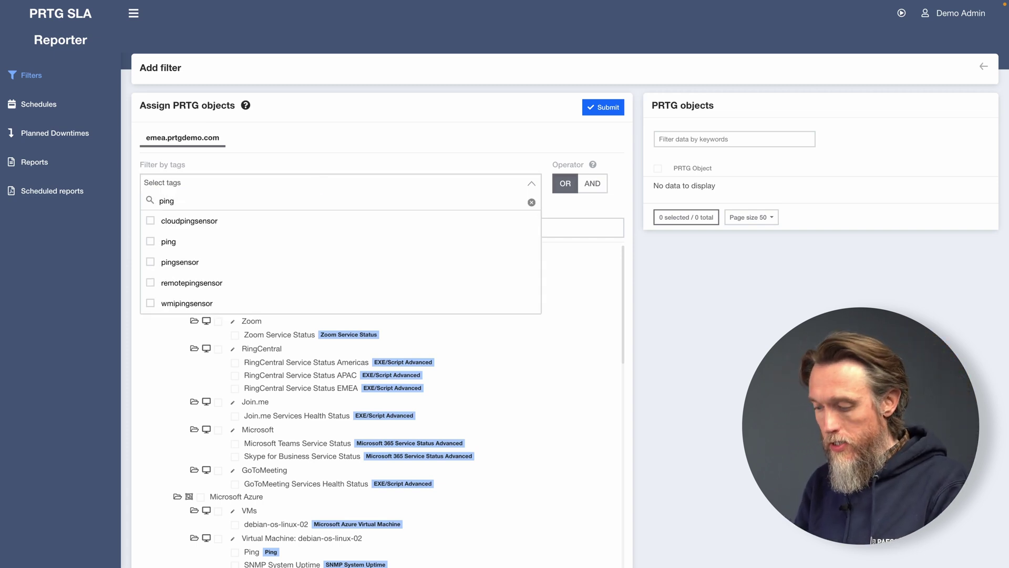
pyautogui.write('ses')
pyautogui.write('n')
pyautogui.press('BackSpace')
pyautogui.press('BackSpace')
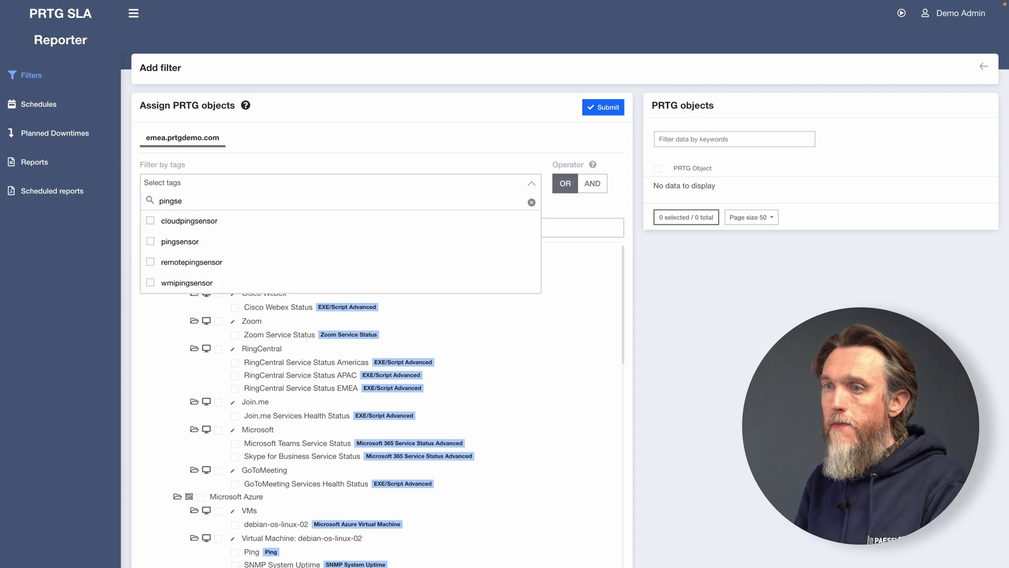
pyautogui.write('nsor')
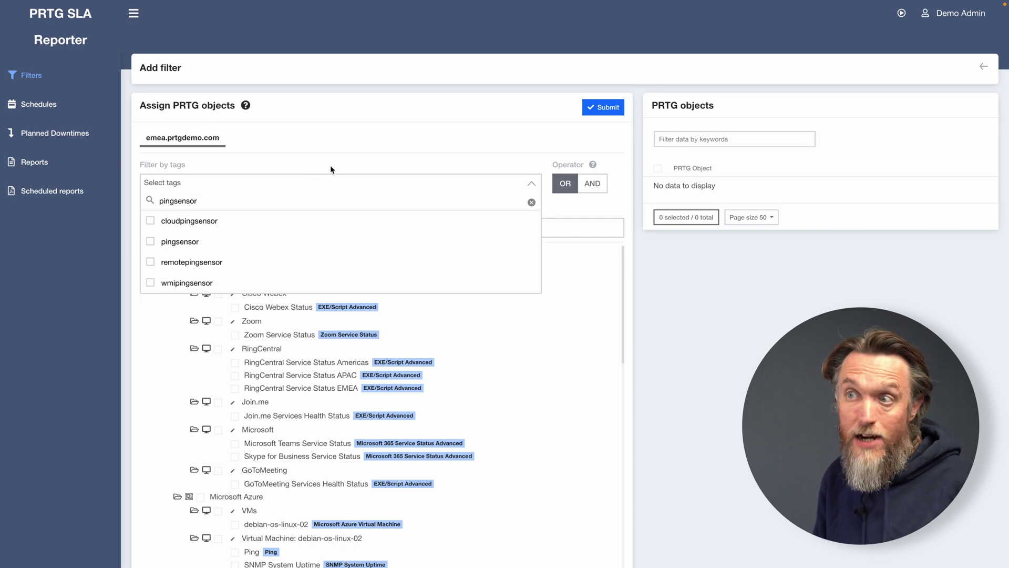
pyautogui.click(151, 242)
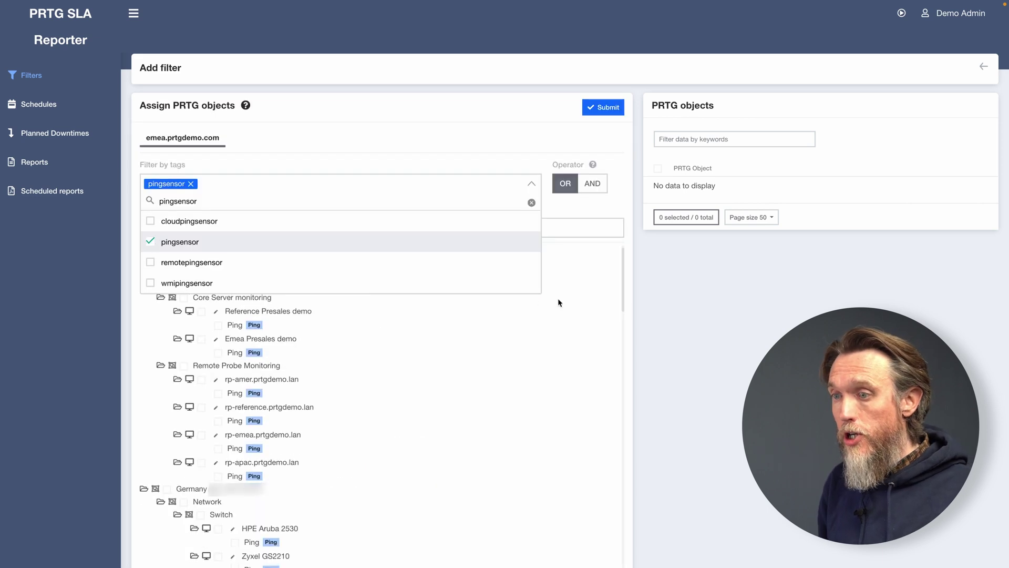
pyautogui.click(583, 263)
# Include the Remote Probe Monitoring group and submit the filter's objects.
pyautogui.scroll(-5, 560, 304)
pyautogui.scroll(6, 561, 304)
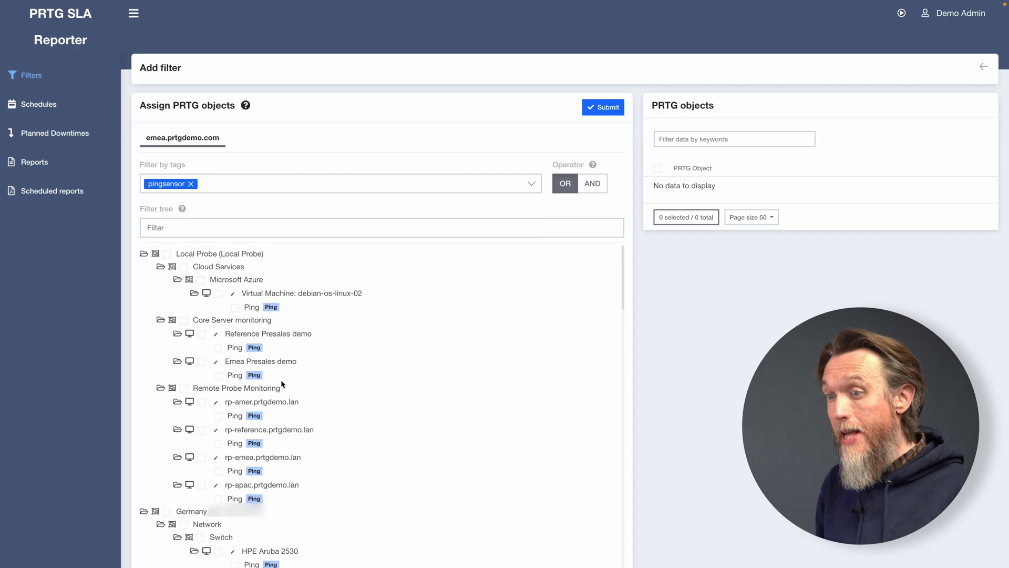
pyautogui.click(214, 390)
pyautogui.scroll(-1, 496, 371)
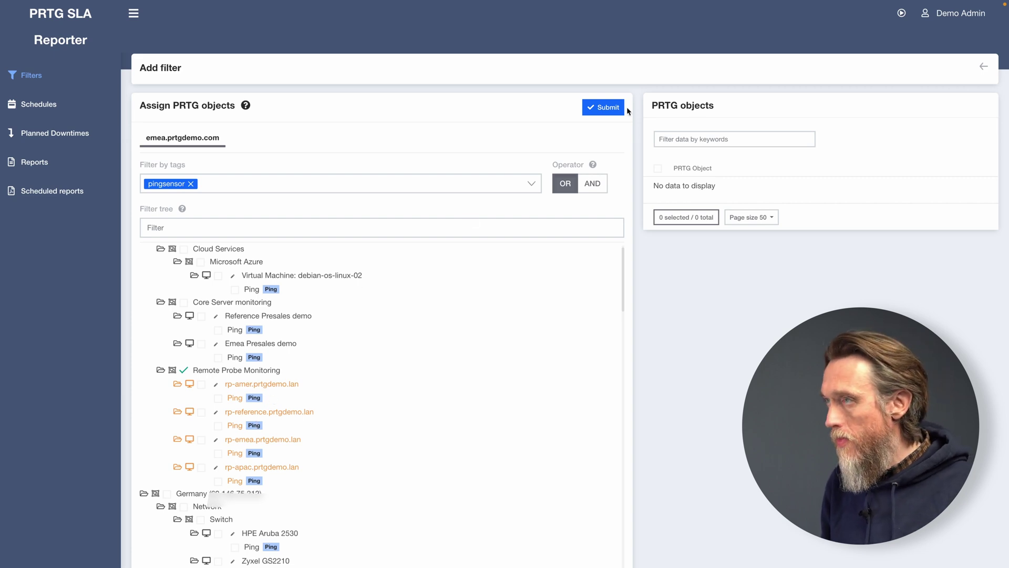
pyautogui.click(604, 107)
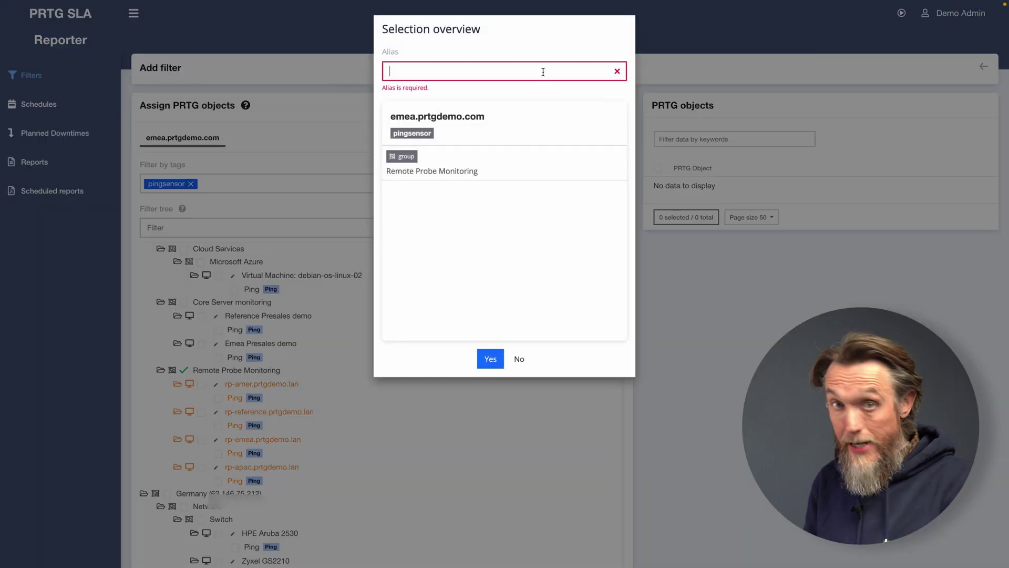
# Name the filter 'Ping Remote Probes', confirm, and check its Remote Probe Monitoring entry.
pyautogui.click(543, 72)
pyautogui.write('Pin')
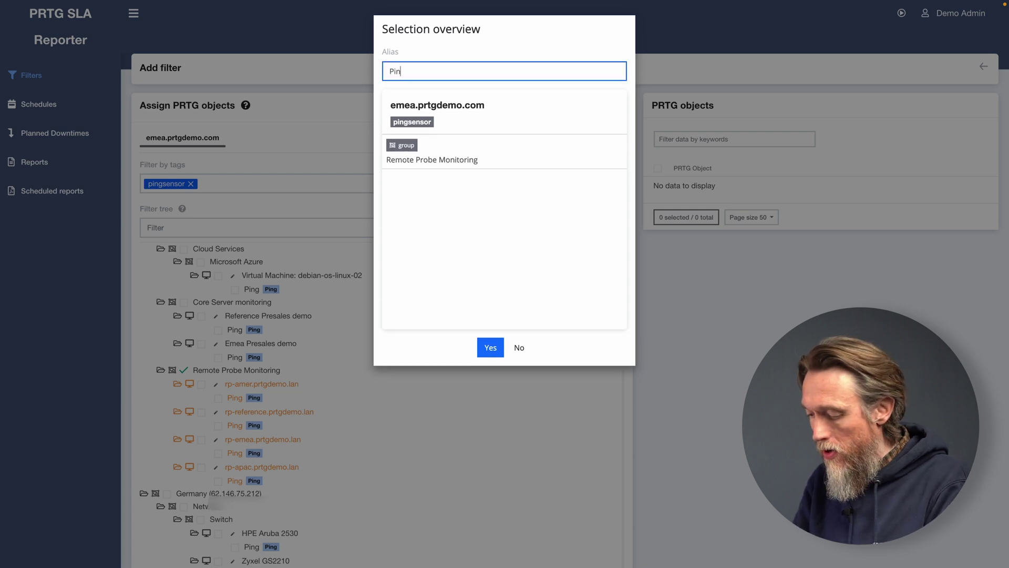
pyautogui.write('g Re')
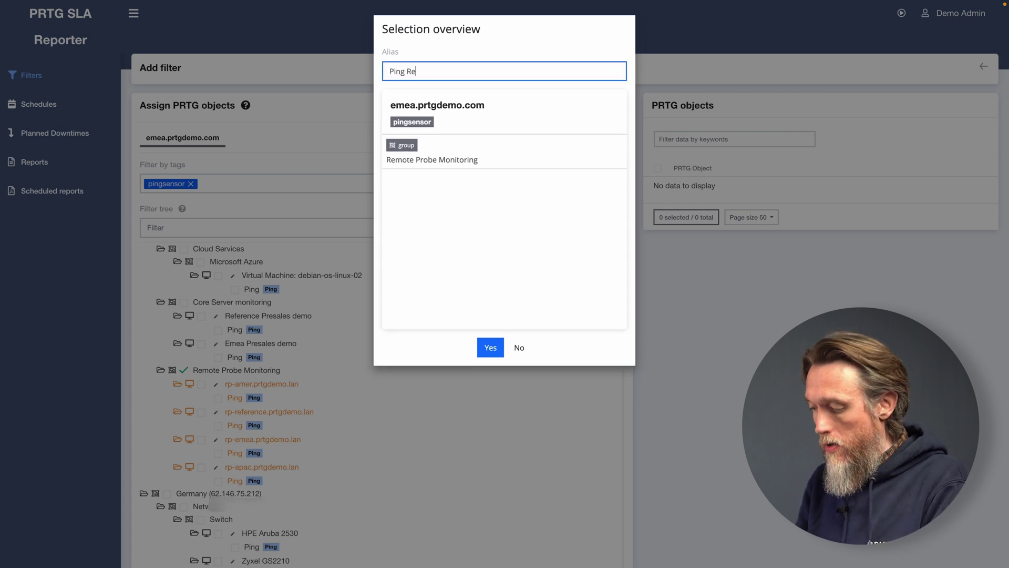
pyautogui.write('oote Probes')
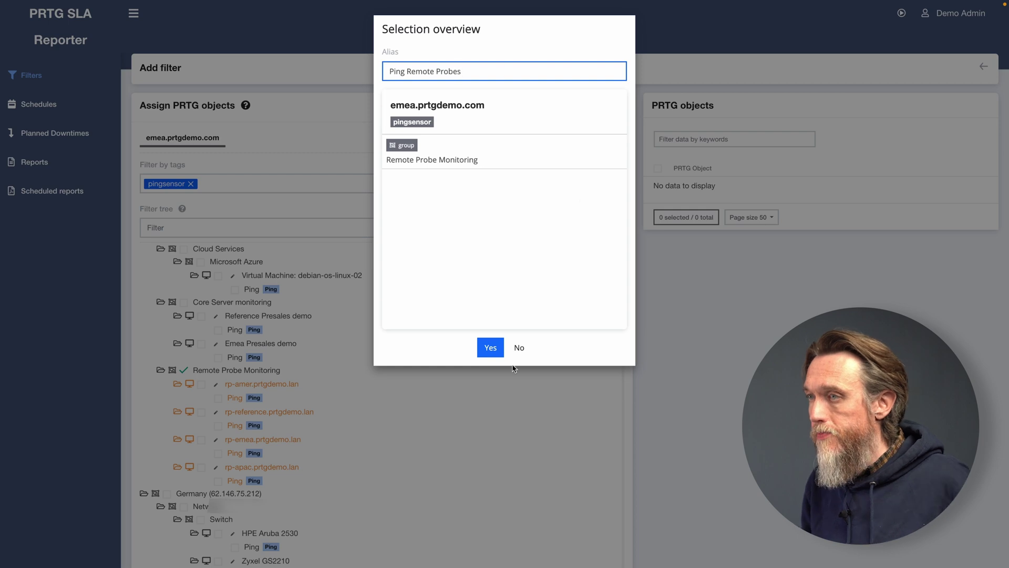
pyautogui.click(493, 349)
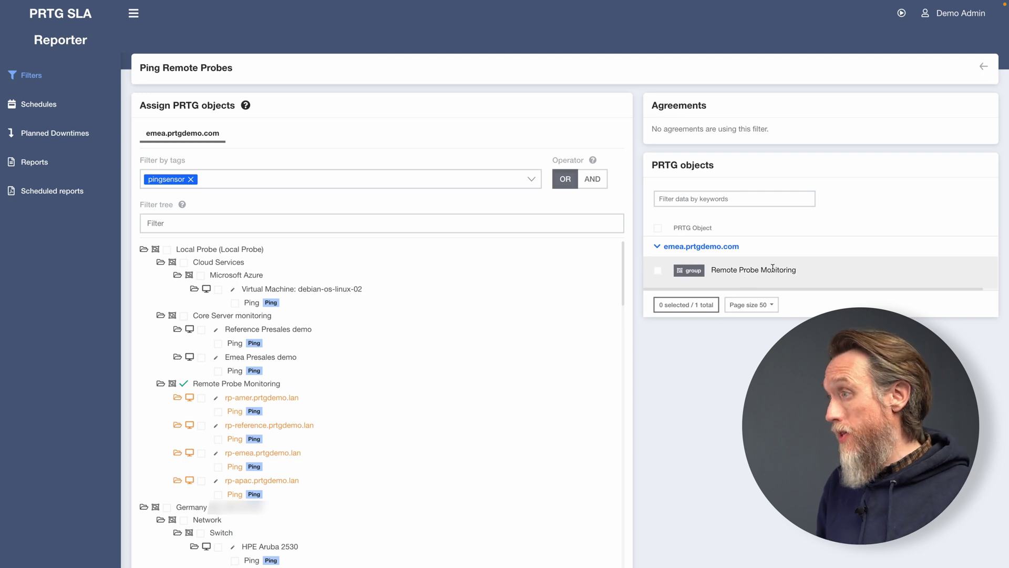
pyautogui.click(659, 271)
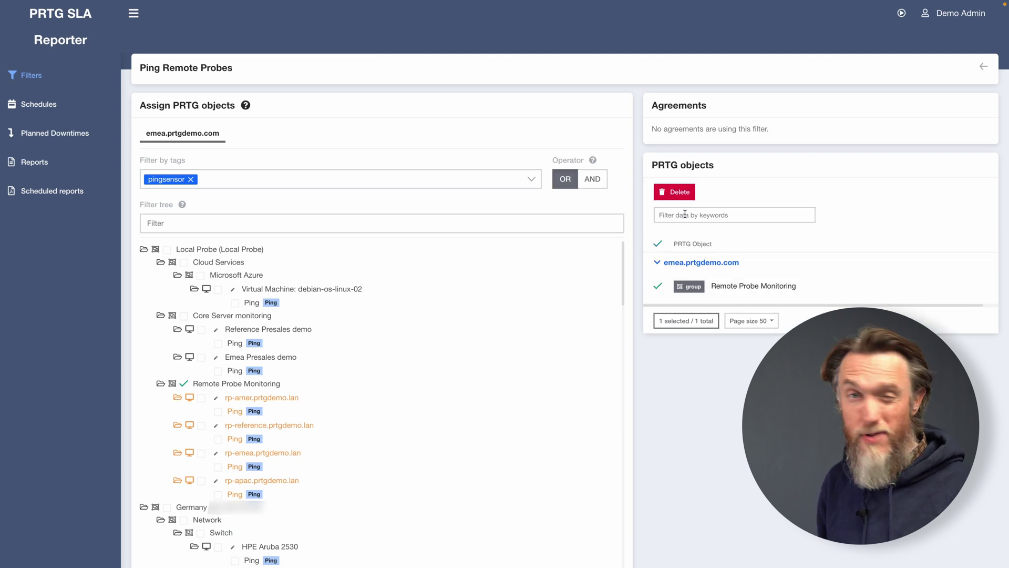
pyautogui.click(657, 286)
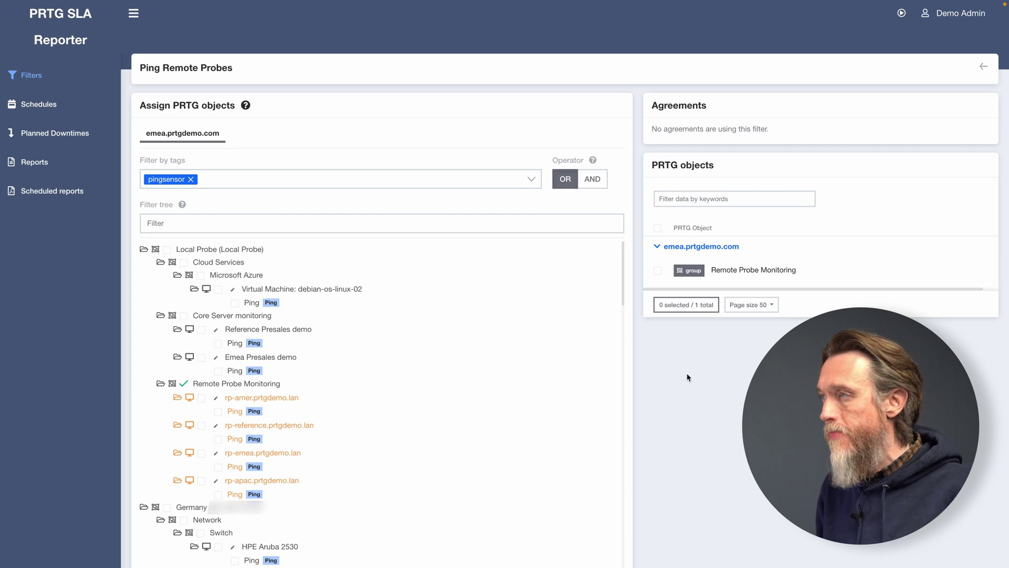
# Start a new SLA named 'SLA Demo' assigned to NEW COMPANY.
pyautogui.click(61, 42)
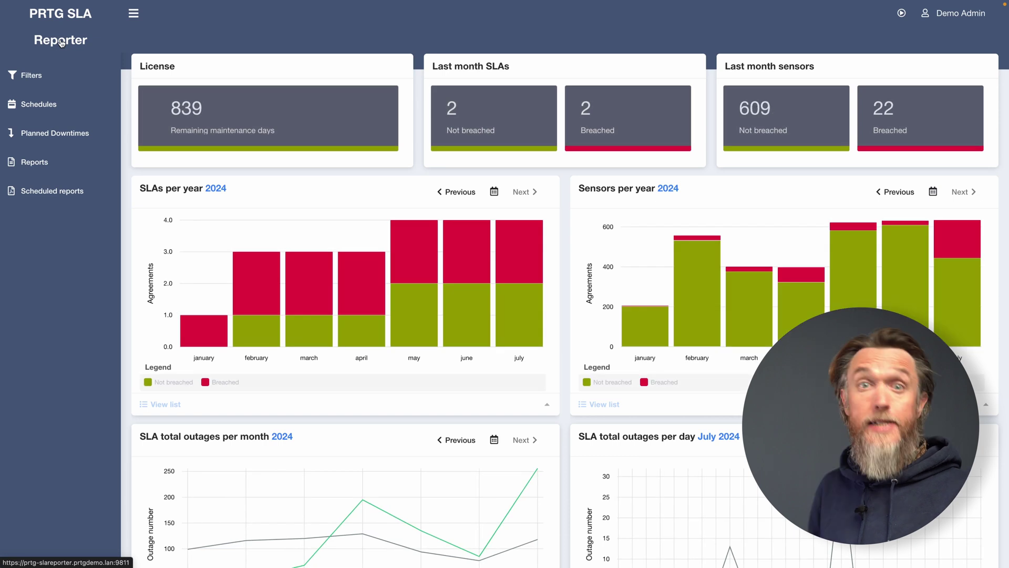
pyautogui.click(35, 63)
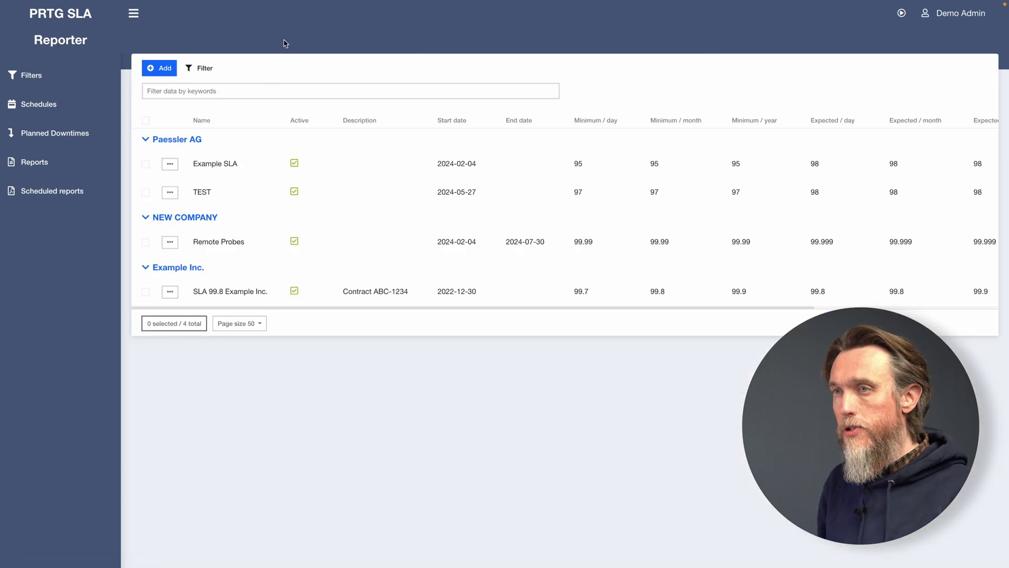
pyautogui.click(165, 69)
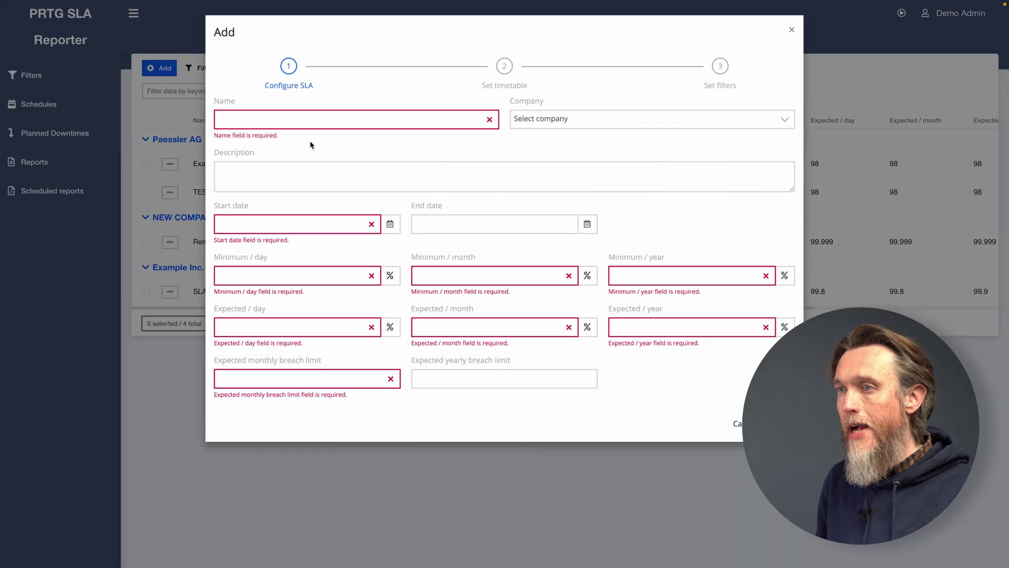
pyautogui.click(325, 126)
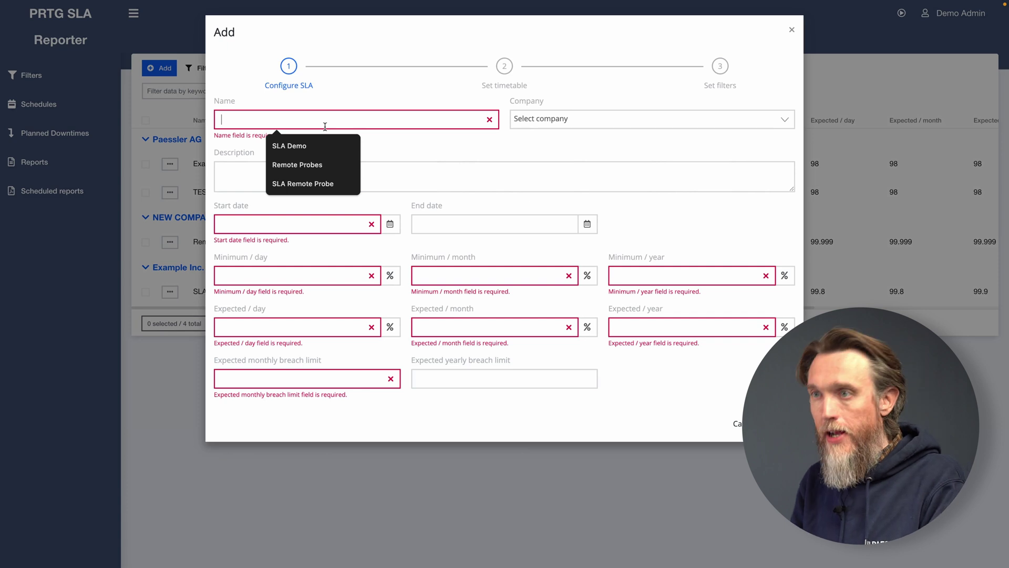
pyautogui.write('SLA ')
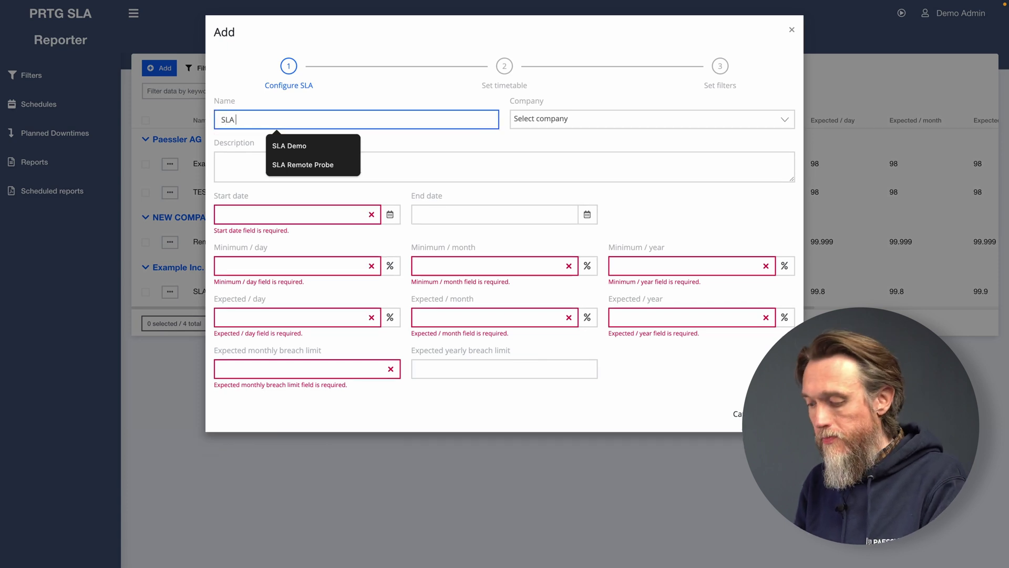
pyautogui.write('Demo')
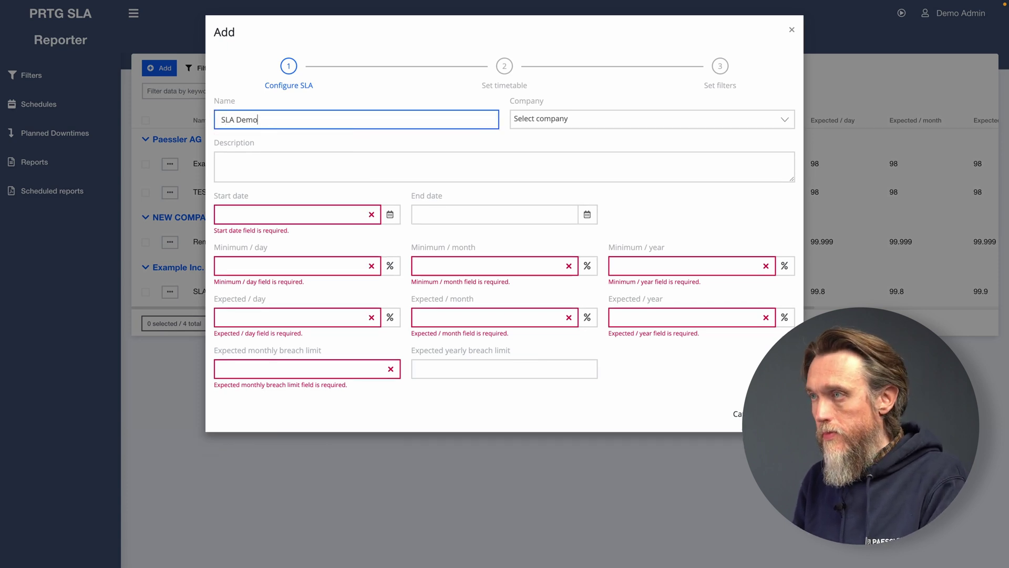
pyautogui.click(525, 124)
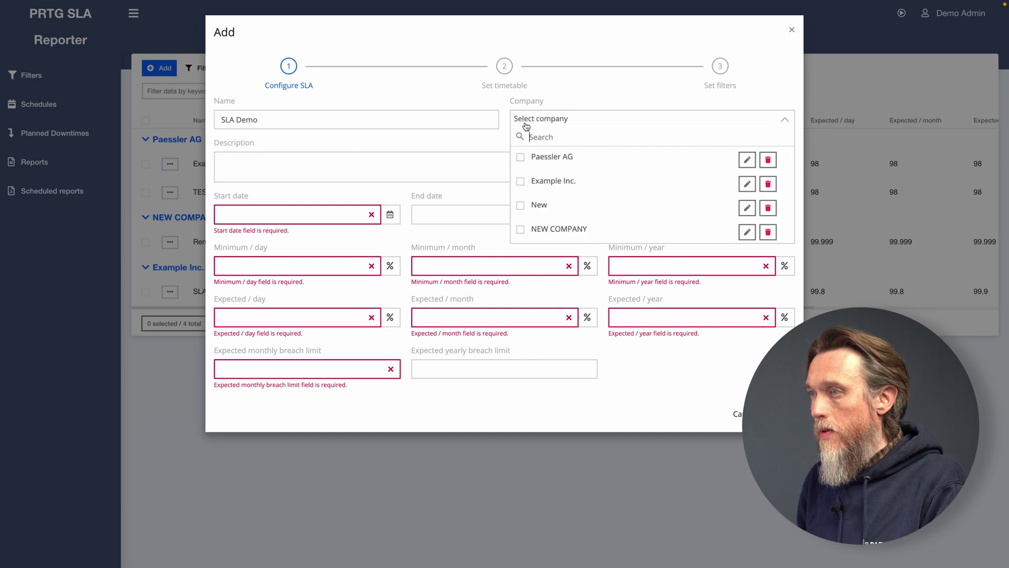
pyautogui.click(550, 229)
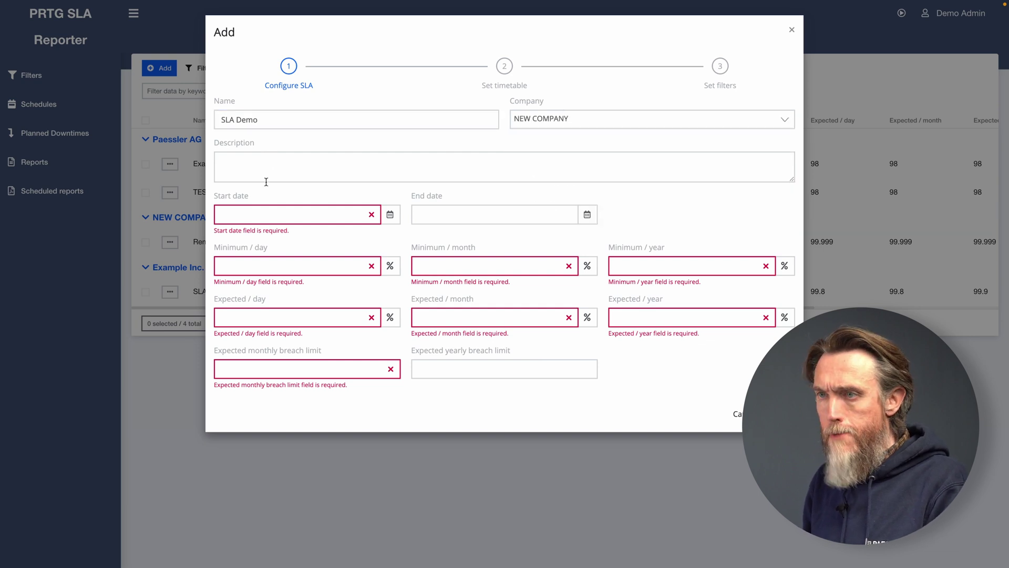
# Set the SLA start date to 2024-01-01.
pyautogui.click(390, 215)
pyautogui.click(390, 215)
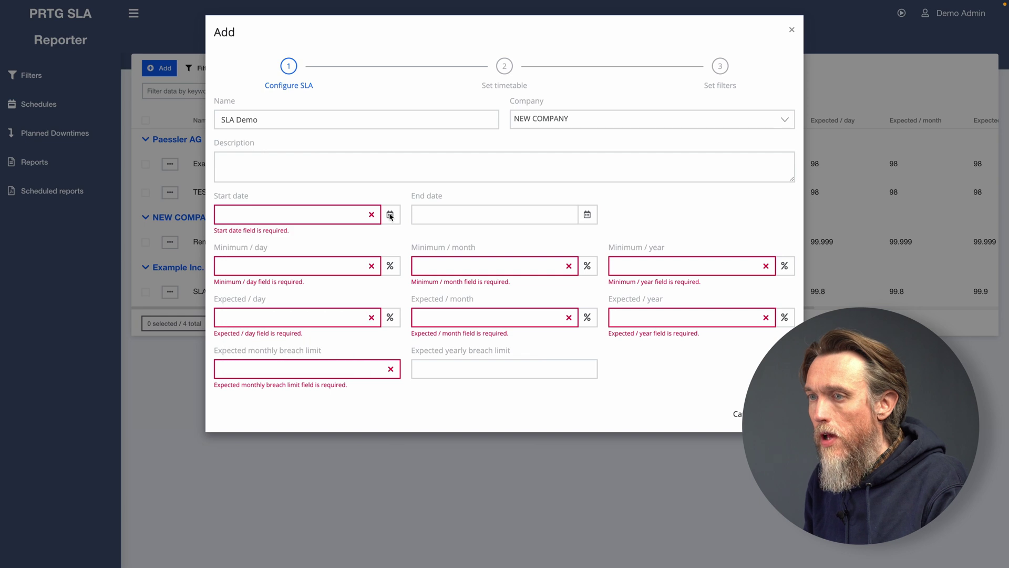
pyautogui.click(344, 221)
pyautogui.click(238, 239)
pyautogui.click(238, 240)
pyautogui.click(238, 240)
pyautogui.click(238, 239)
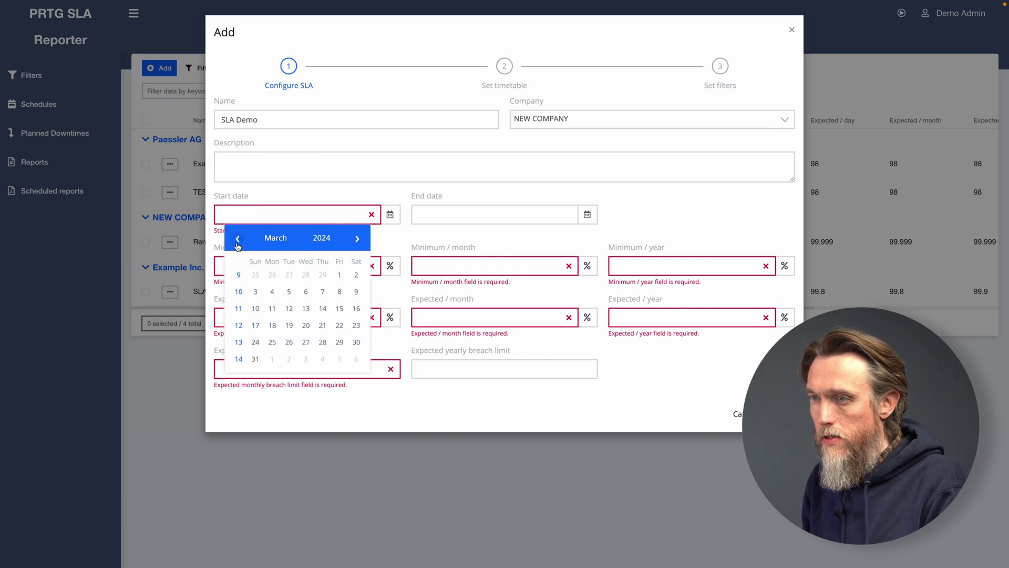
pyautogui.click(237, 243)
pyautogui.click(237, 243)
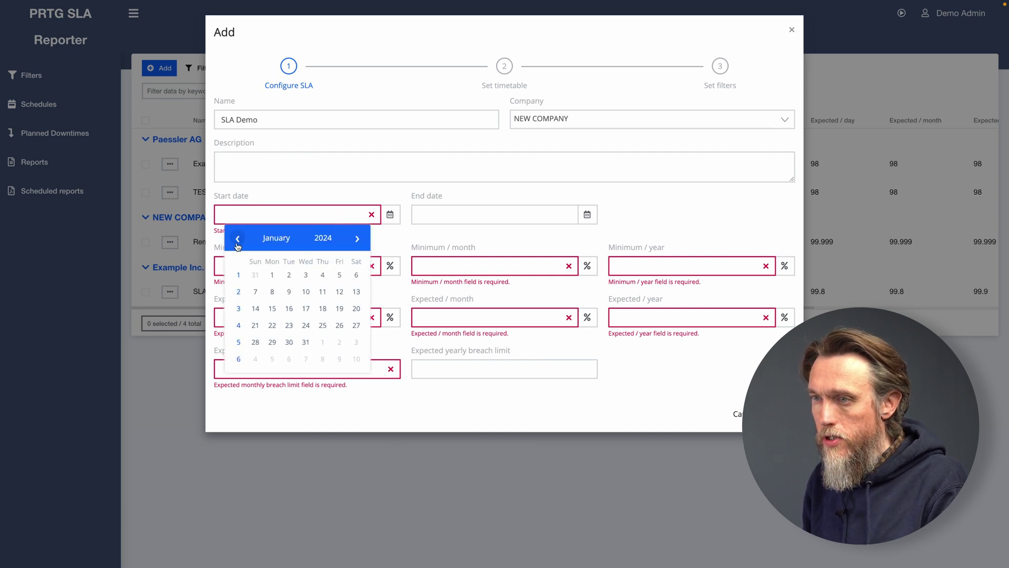
pyautogui.click(272, 275)
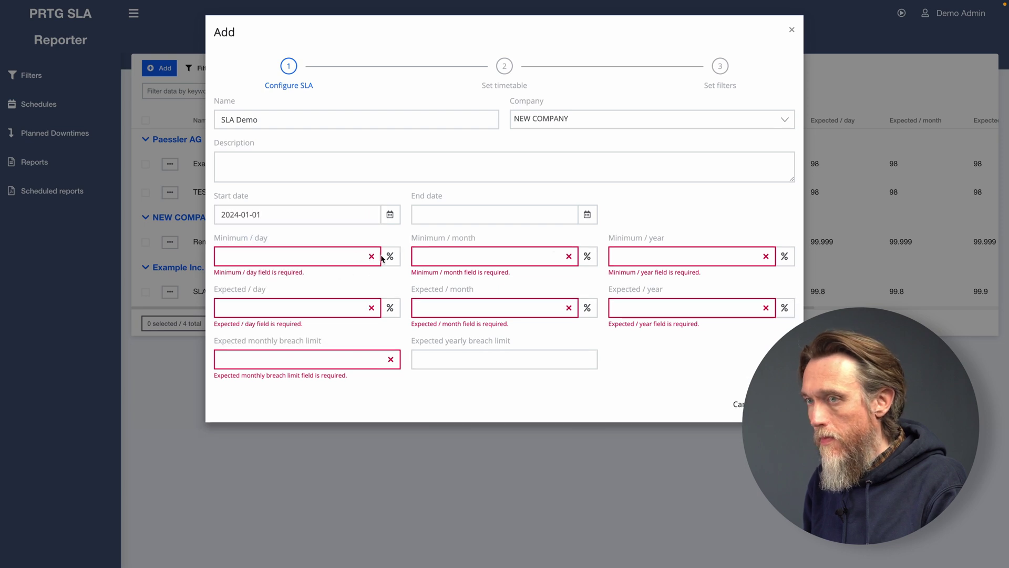
# Set daily, monthly and yearly minimums to 99.99%.
pyautogui.click(336, 254)
pyautogui.write('99.99')
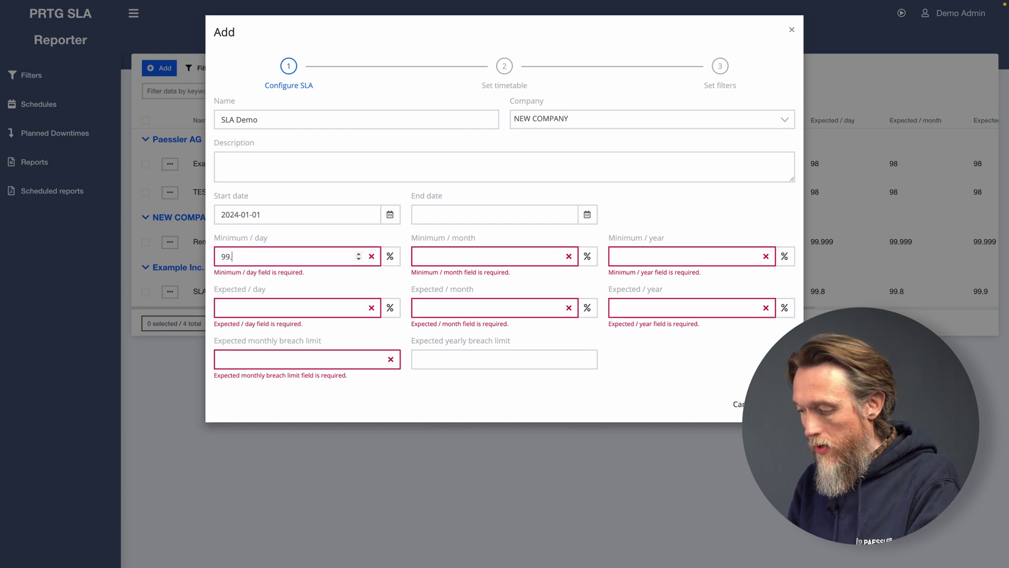
pyautogui.click(476, 260)
pyautogui.write('99.99')
pyautogui.click(648, 261)
pyautogui.write('99')
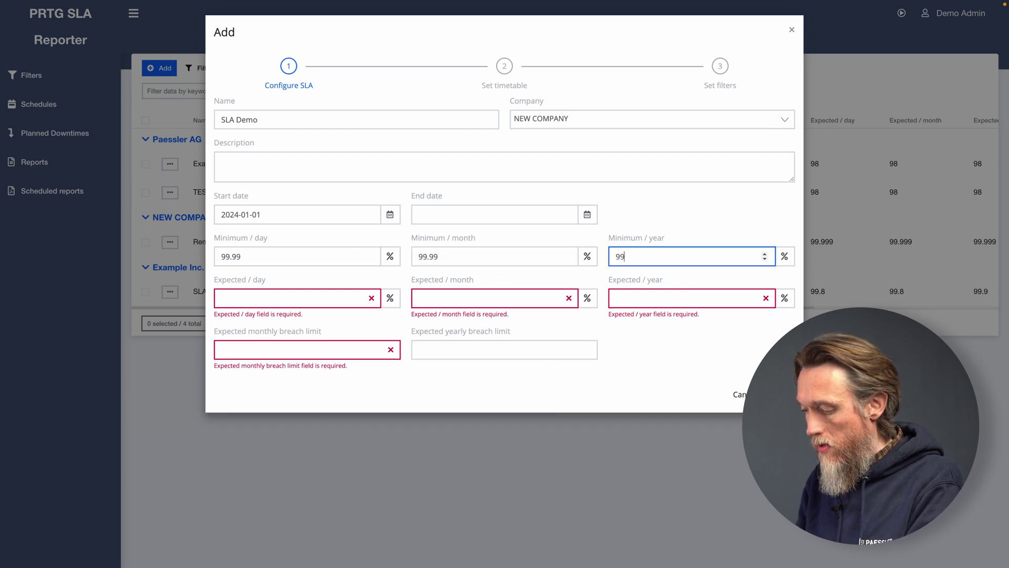
pyautogui.write('.')
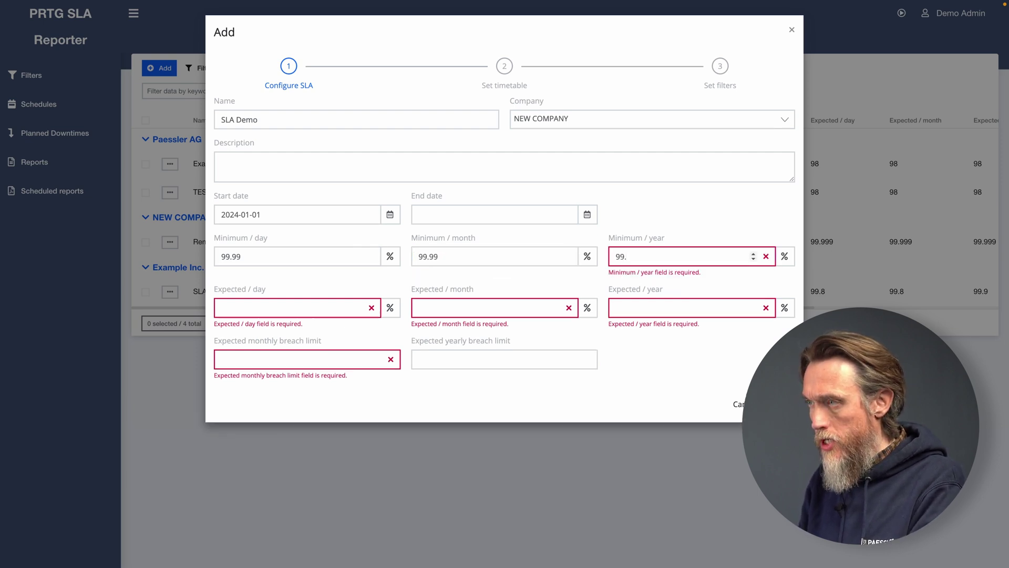
pyautogui.write('99')
# Set expected values to 99.999% with breach limits of 1 monthly and 12 yearly.
pyautogui.click(329, 293)
pyautogui.write('99.999')
pyautogui.click(419, 298)
pyautogui.write('99.999')
pyautogui.click(657, 298)
pyautogui.write('99.')
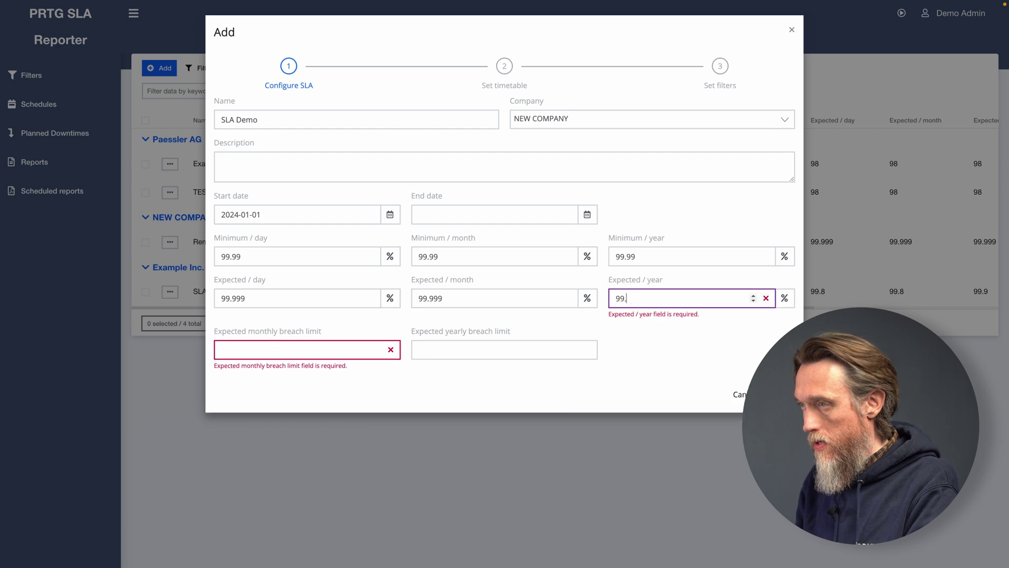
pyautogui.write('999')
pyautogui.click(286, 344)
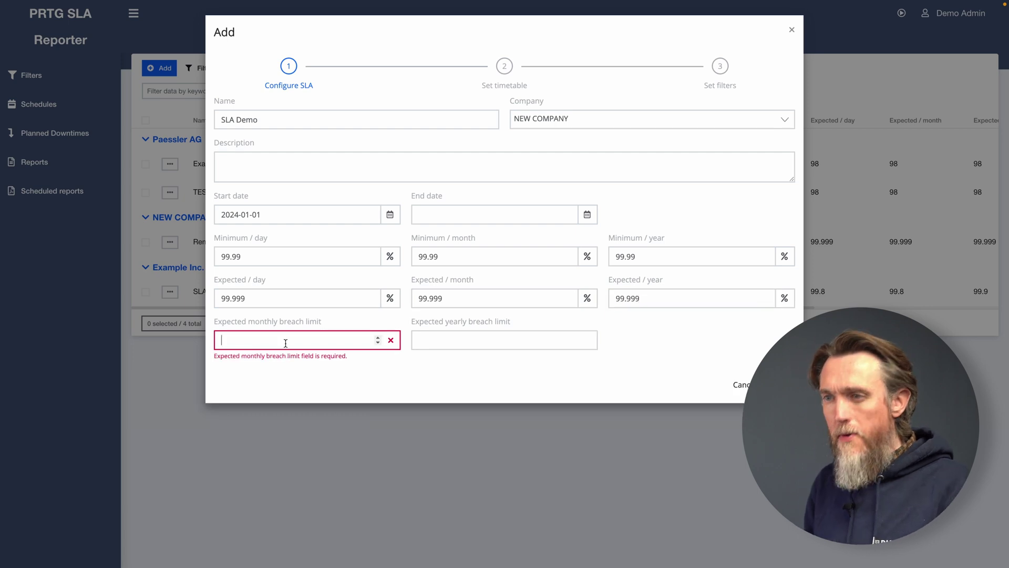
pyautogui.write('1')
pyautogui.click(452, 343)
pyautogui.write('12')
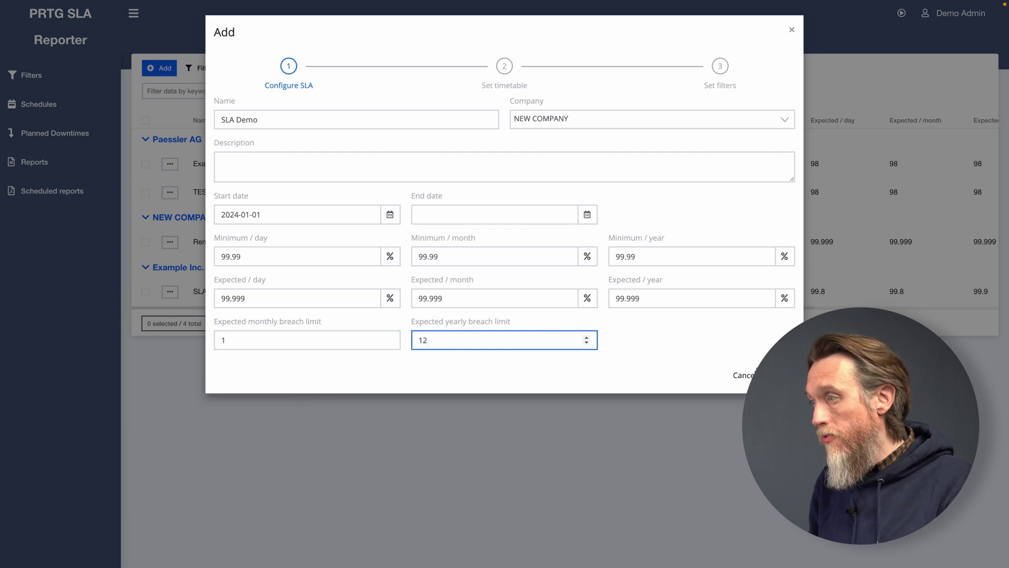
pyautogui.press('Return')
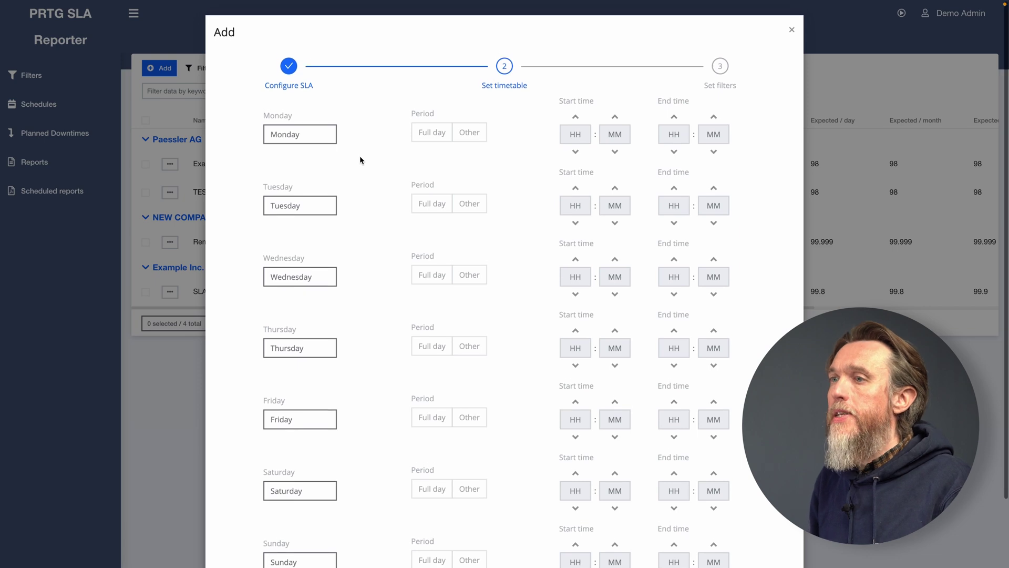
# Make Monday through Friday full days in the timetable and continue to filters.
pyautogui.click(313, 134)
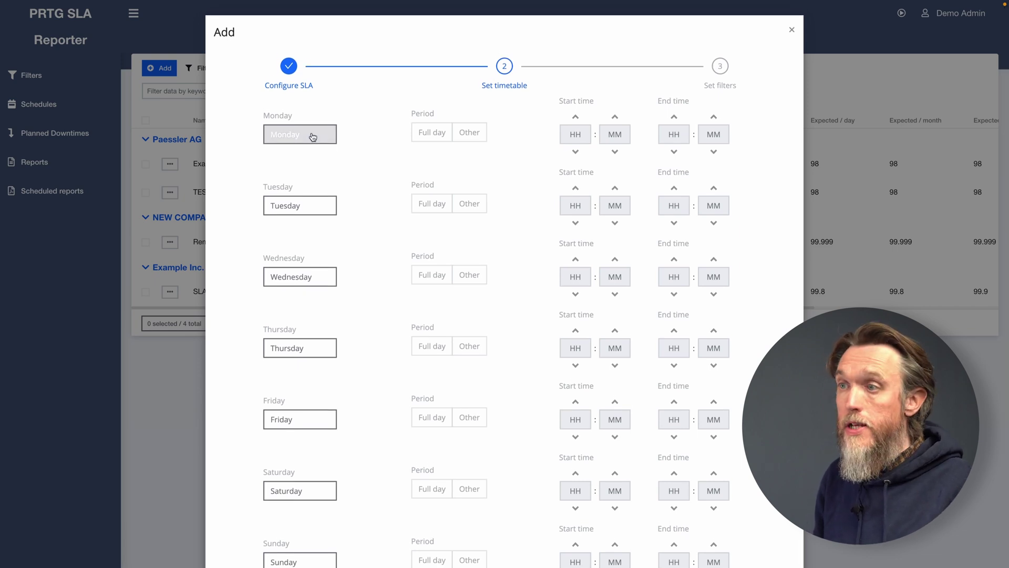
pyautogui.click(299, 206)
pyautogui.click(289, 277)
pyautogui.click(288, 347)
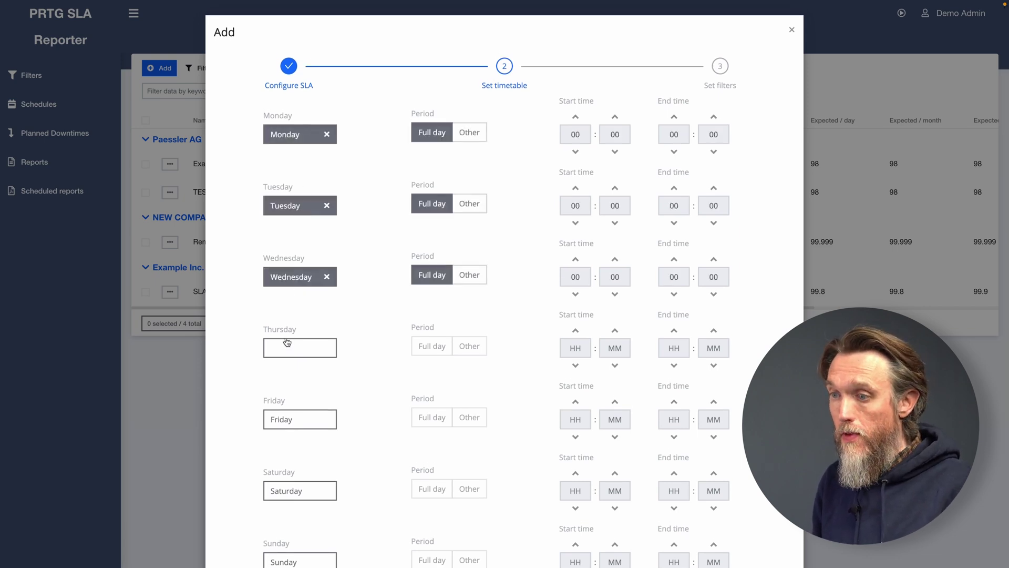
pyautogui.click(291, 419)
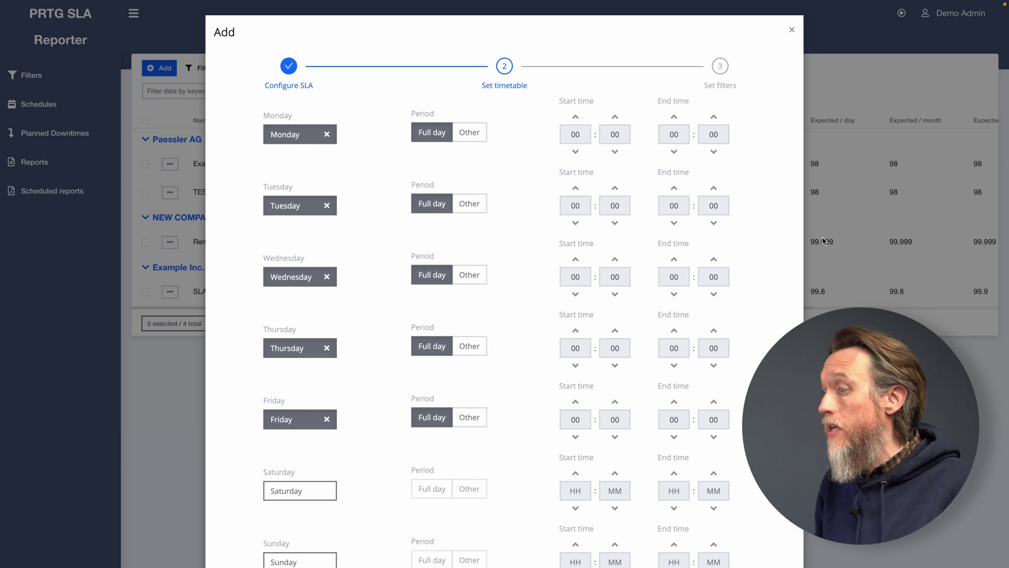
pyautogui.scroll(-2, 787, 257)
pyautogui.click(780, 536)
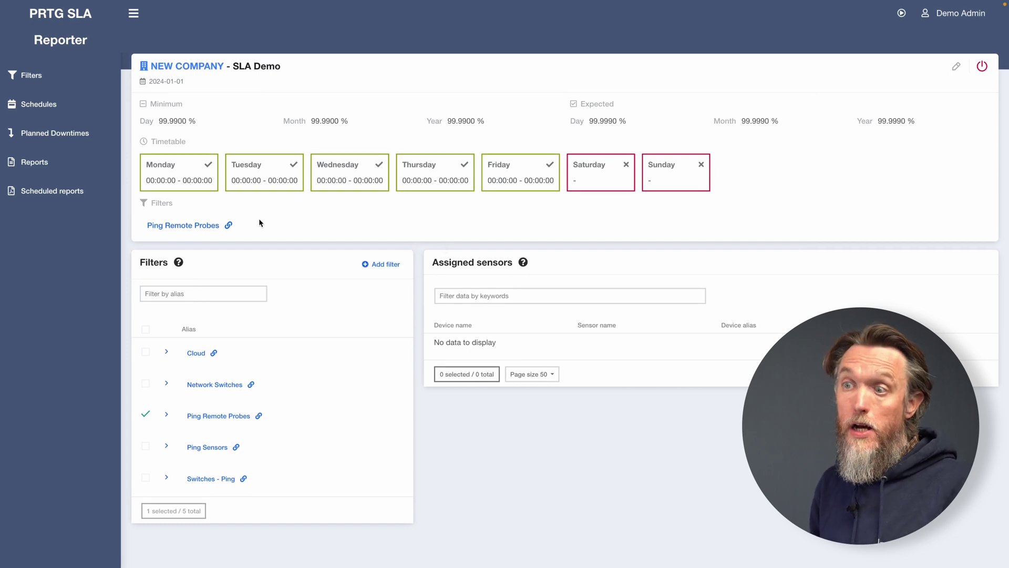
# Start a new schedule named 'SLA Schedule'.
pyautogui.click(34, 109)
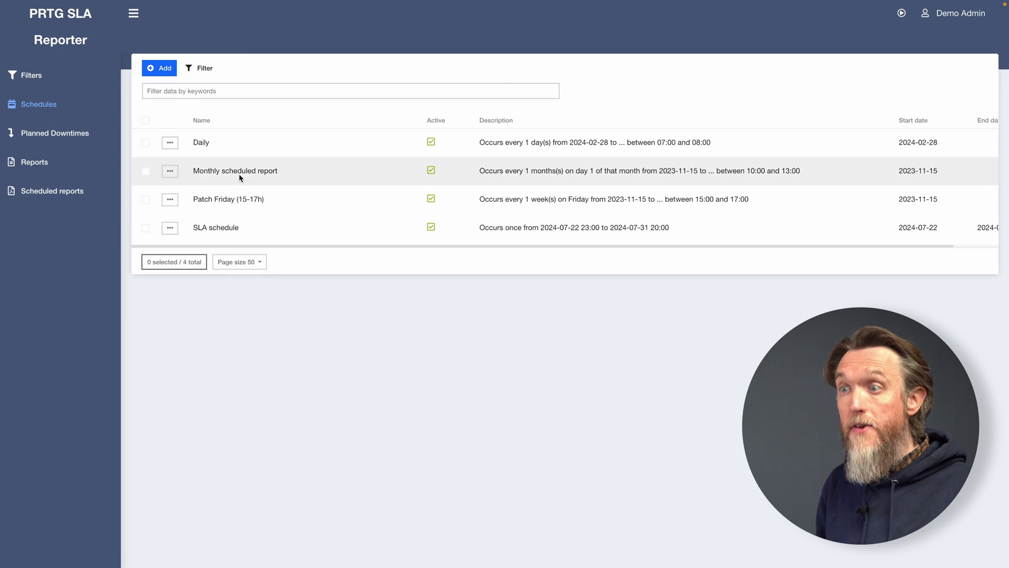
pyautogui.click(164, 71)
pyautogui.click(247, 76)
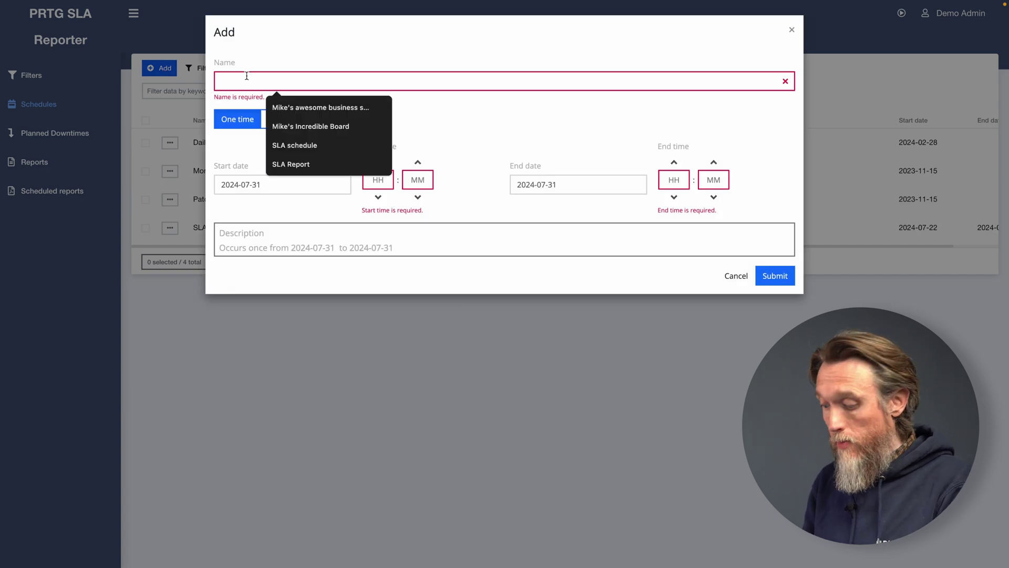
pyautogui.write('SLA Schedule')
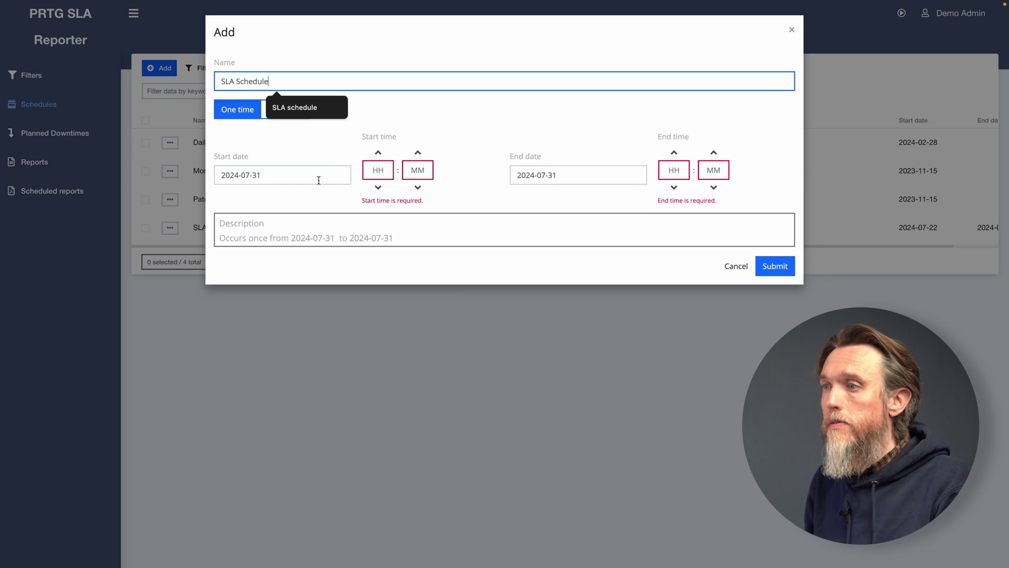
pyautogui.click(336, 180)
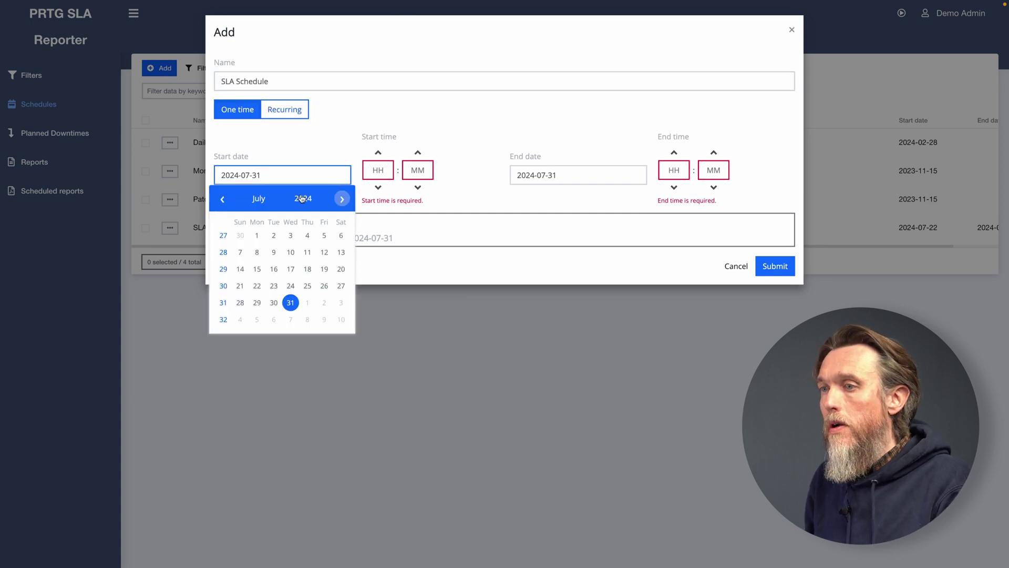
pyautogui.click(260, 236)
pyautogui.click(570, 171)
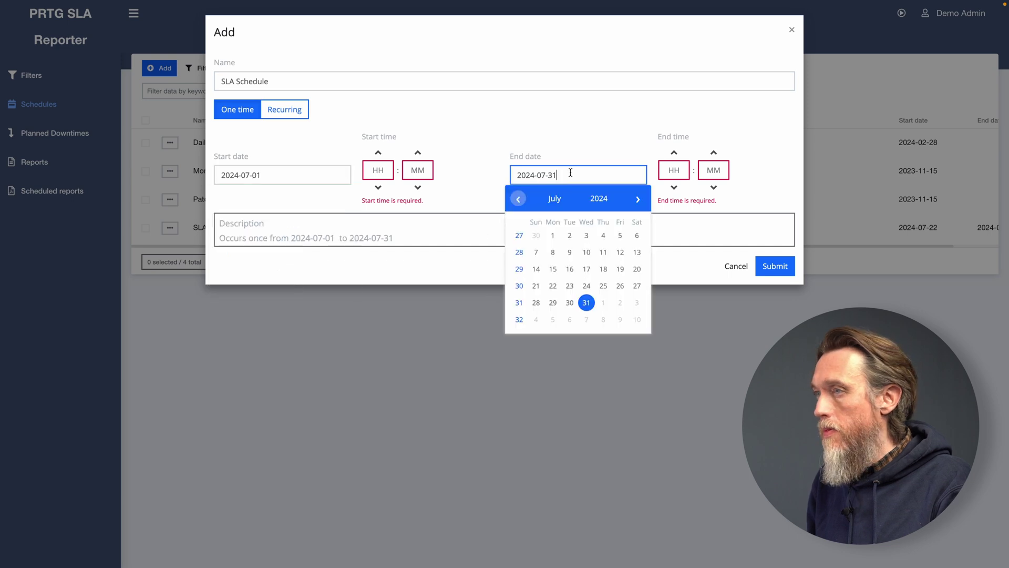
pyautogui.click(583, 297)
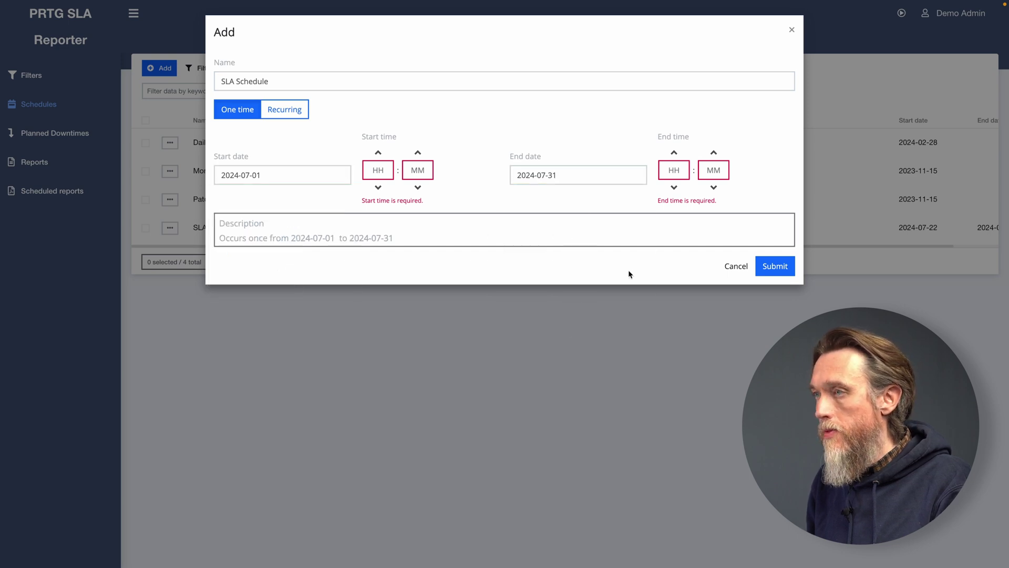
pyautogui.click(378, 187)
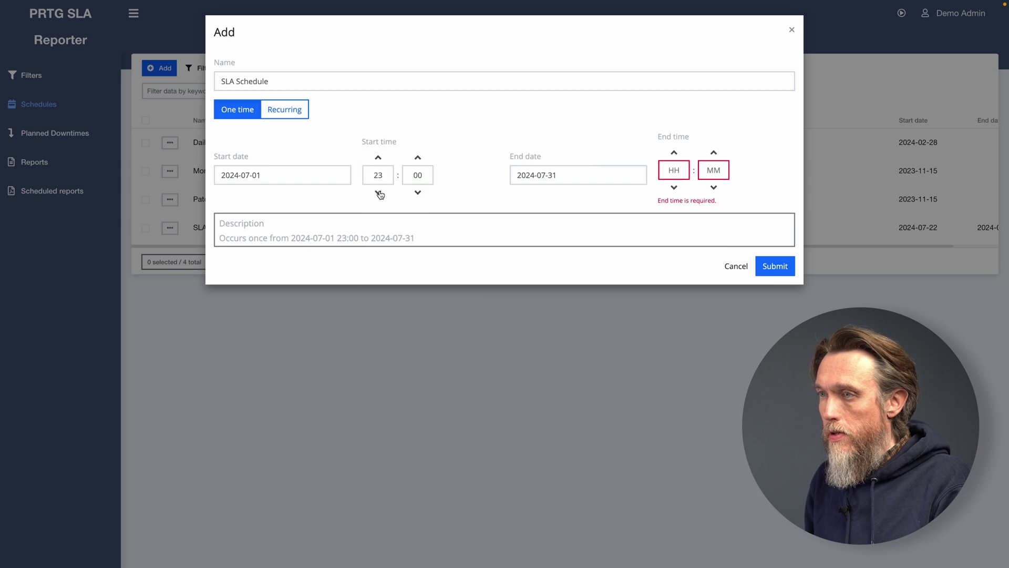
pyautogui.click(378, 192)
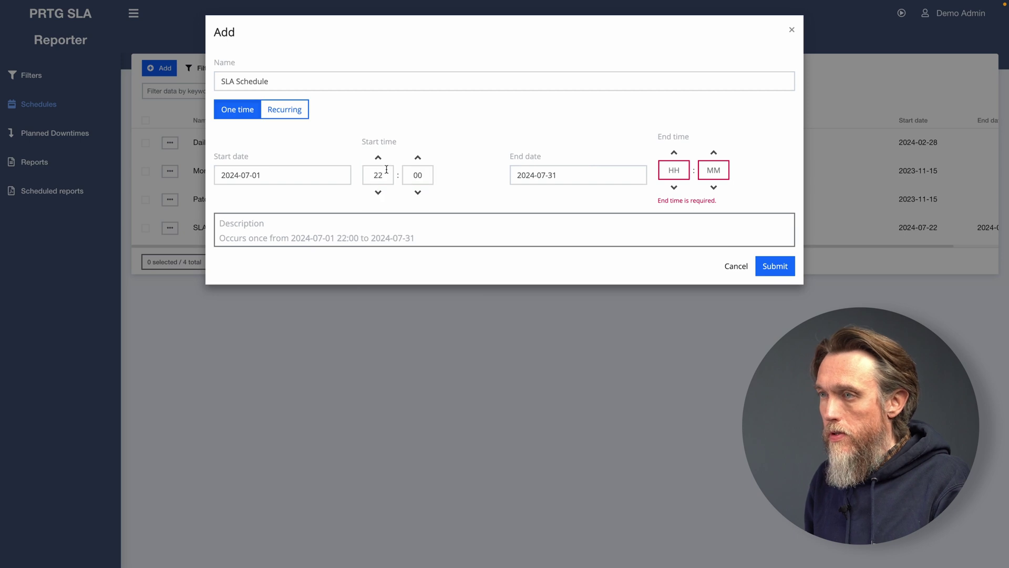
pyautogui.click(675, 153)
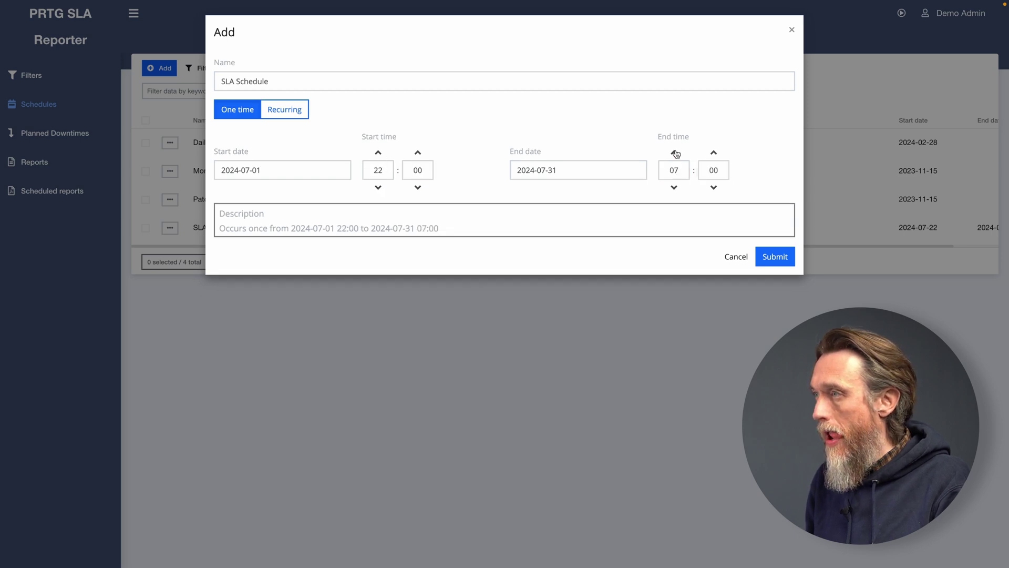
pyautogui.click(675, 153)
pyautogui.click(782, 262)
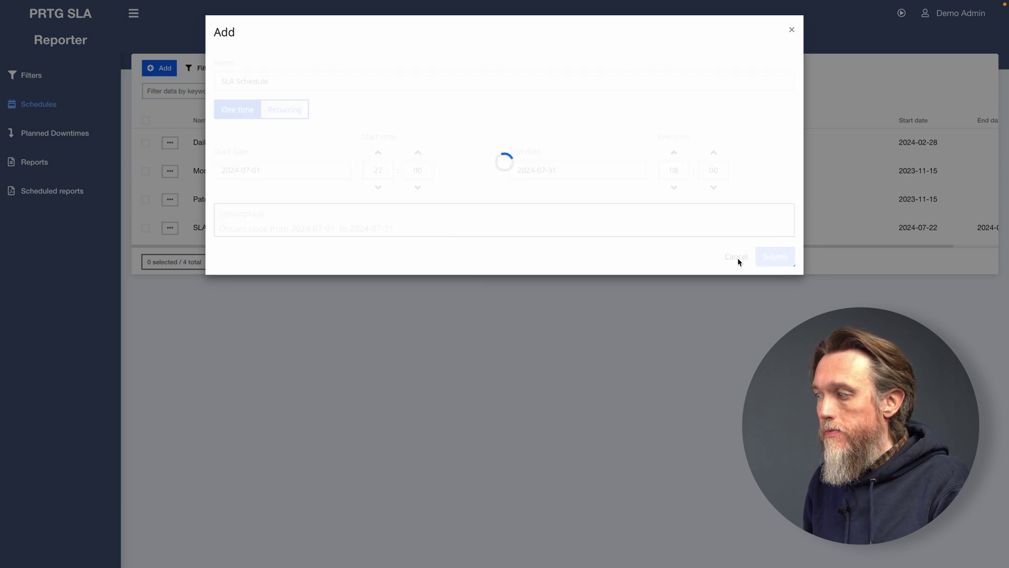
# Close the Add Schedule dialog and go to the Planned Downtimes list.
pyautogui.click(793, 31)
pyautogui.click(60, 136)
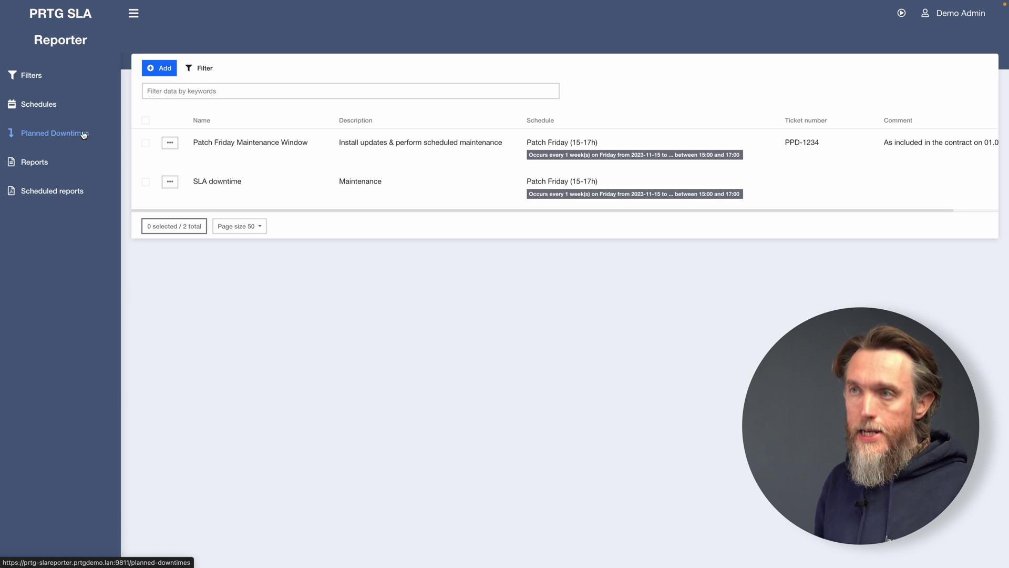
# Add a planned downtime 'SLA Downtime', description 'Maintenance', on the Patch Friday (15-17h) schedule.
pyautogui.click(164, 68)
pyautogui.click(262, 125)
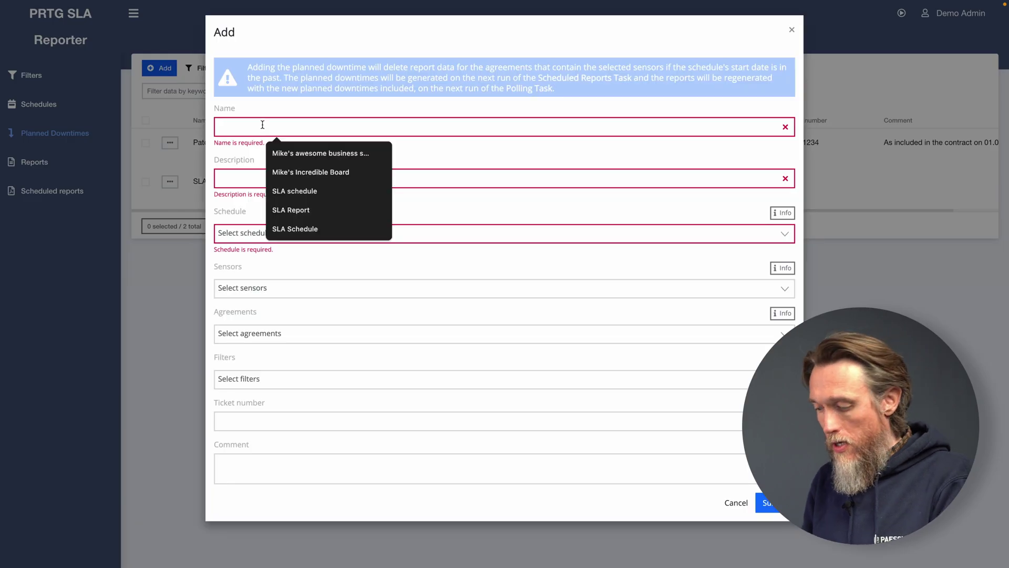
pyautogui.write('SLA Downtime')
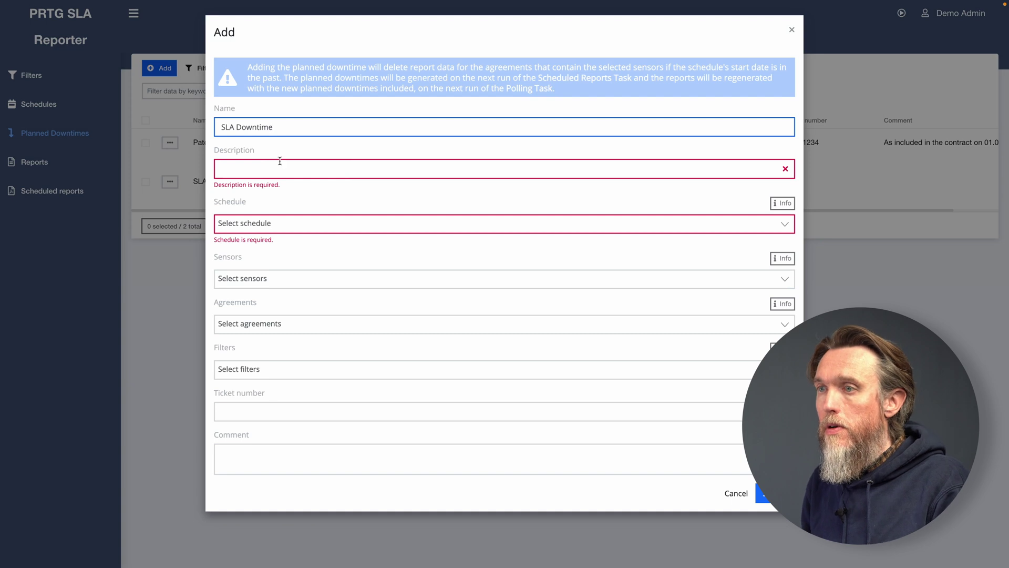
pyautogui.click(281, 166)
pyautogui.write('Maintenance')
pyautogui.click(314, 215)
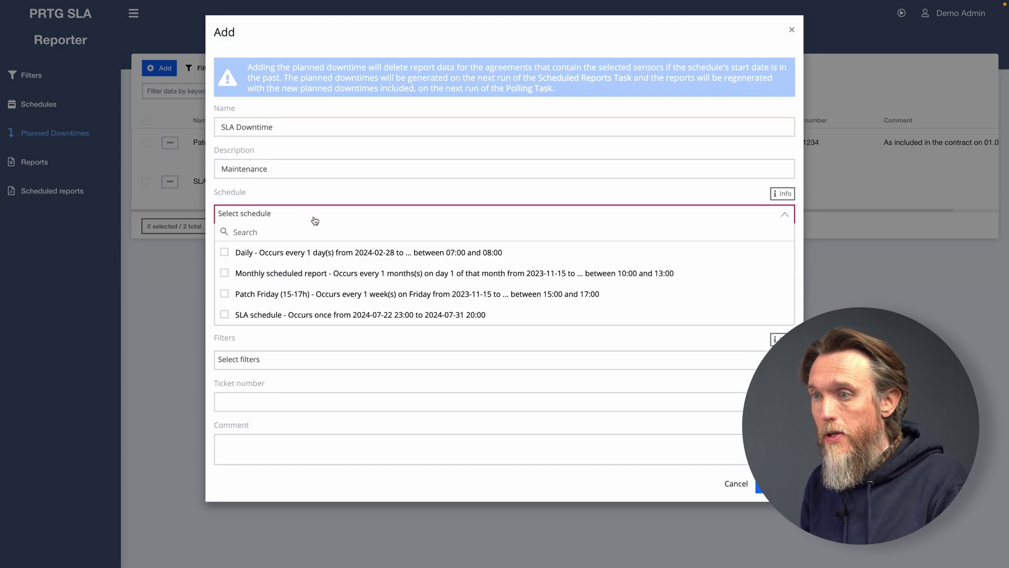
pyautogui.click(223, 297)
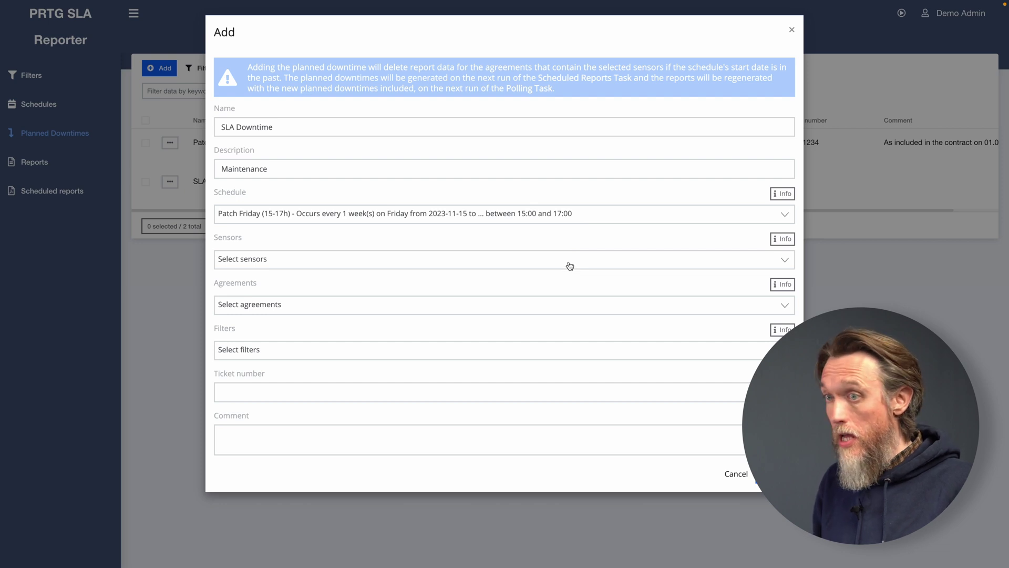
# Add sensors: HPE Aruba 2530 Ping, CPU Load and Free Memory, plus Zyxel GS2210 Ping.
pyautogui.click(570, 266)
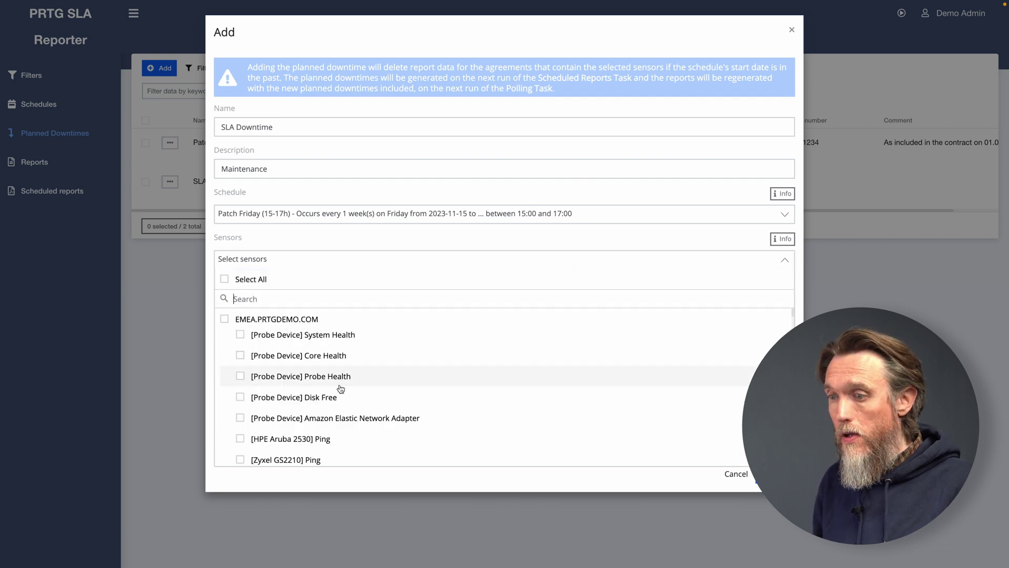
pyautogui.scroll(-2, 340, 388)
pyautogui.scroll(-2, 340, 388)
pyautogui.scroll(1, 281, 387)
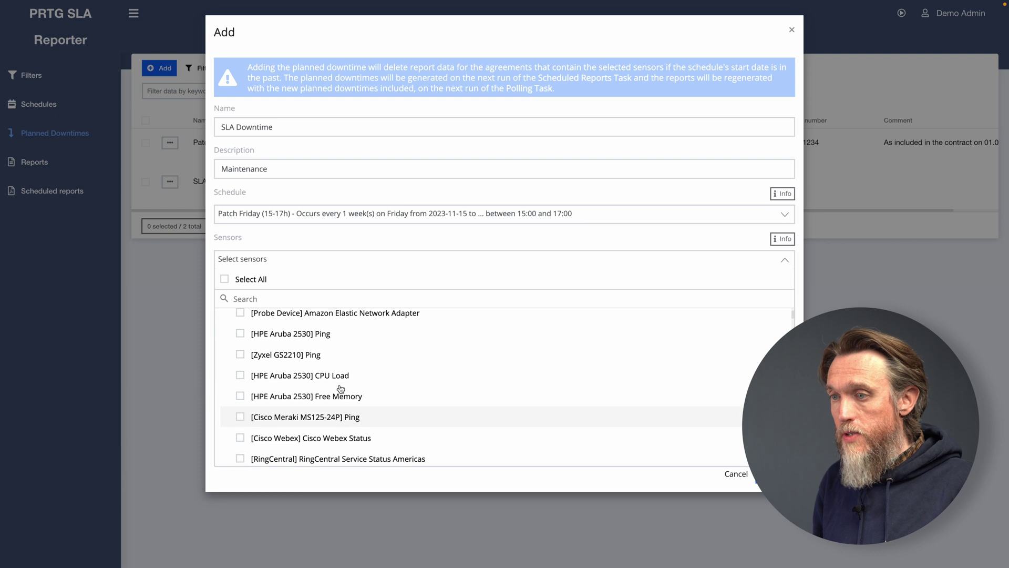
pyautogui.click(240, 337)
pyautogui.click(240, 356)
pyautogui.click(240, 378)
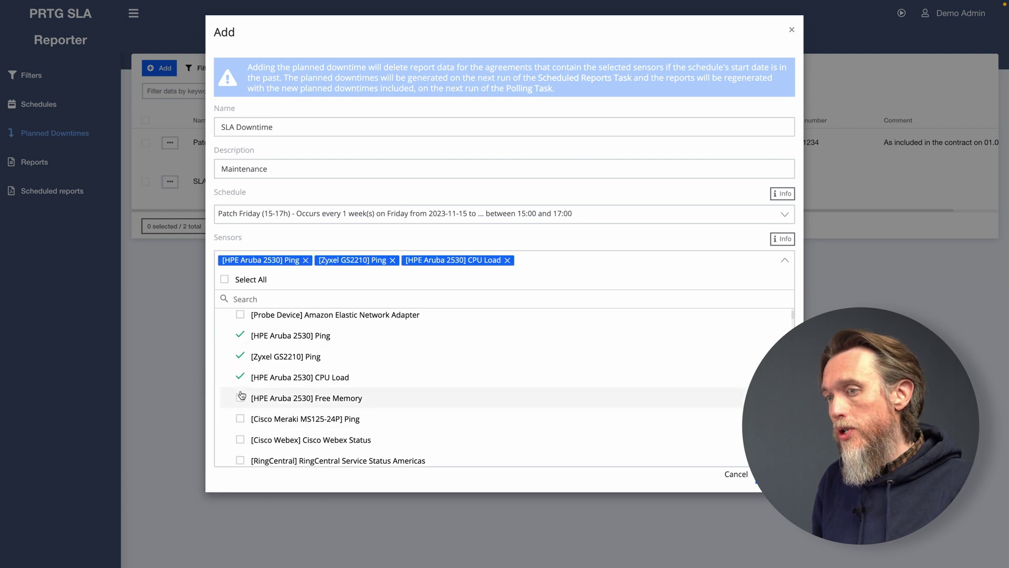
pyautogui.click(242, 398)
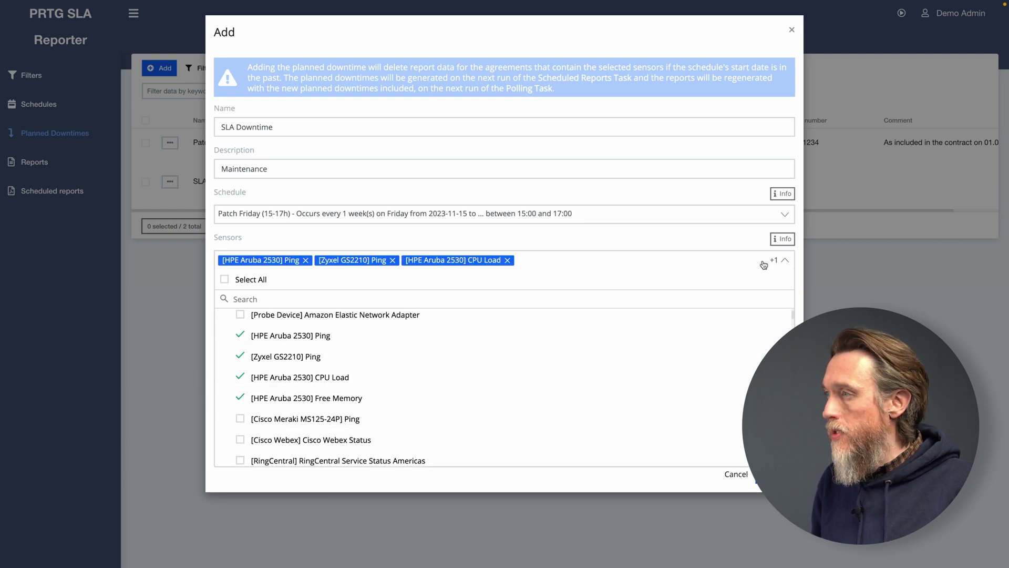
pyautogui.click(785, 263)
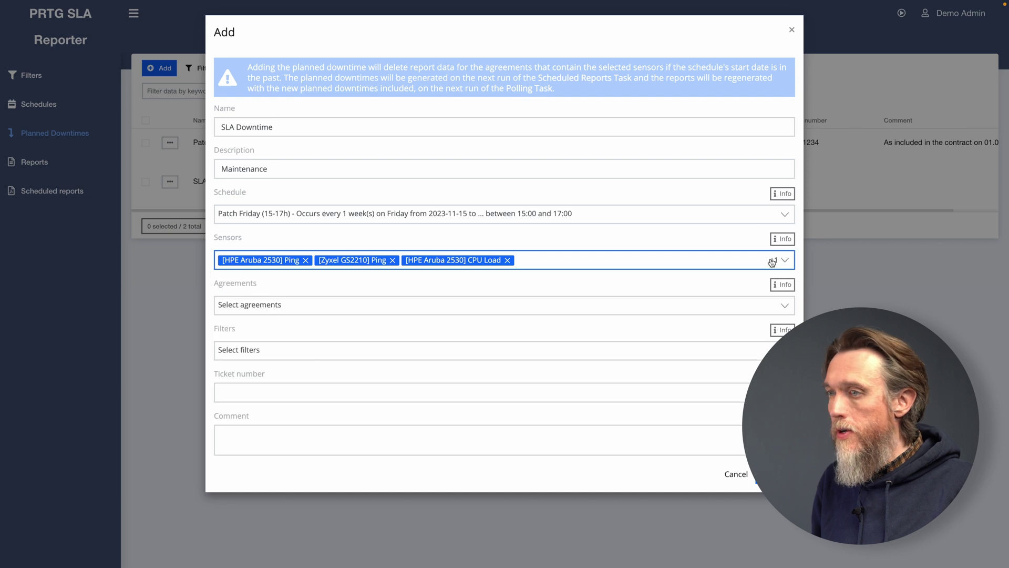
# Set the agreements to Remote Probes only, leaving SLA Demo unticked.
pyautogui.click(297, 305)
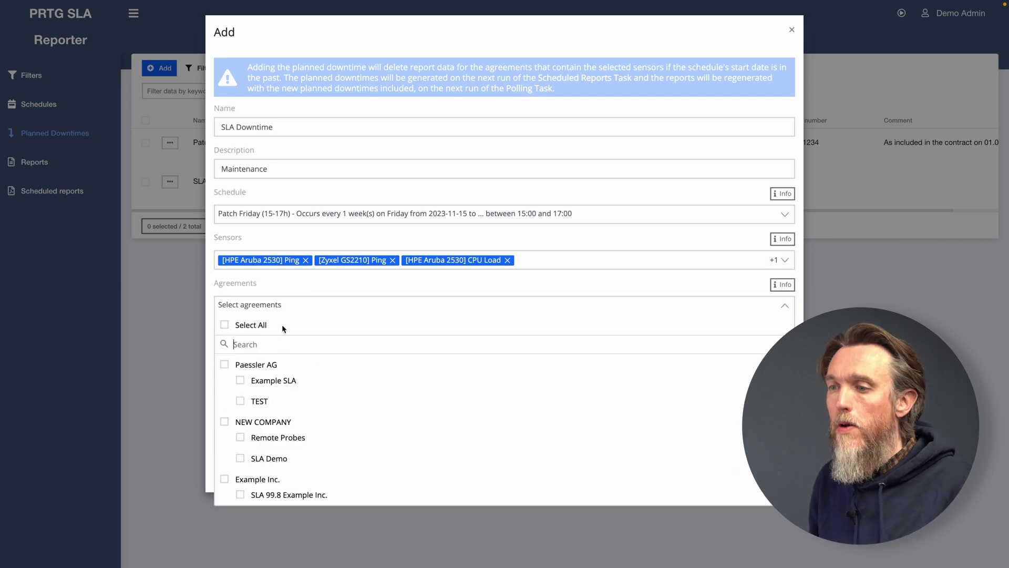
pyautogui.click(240, 459)
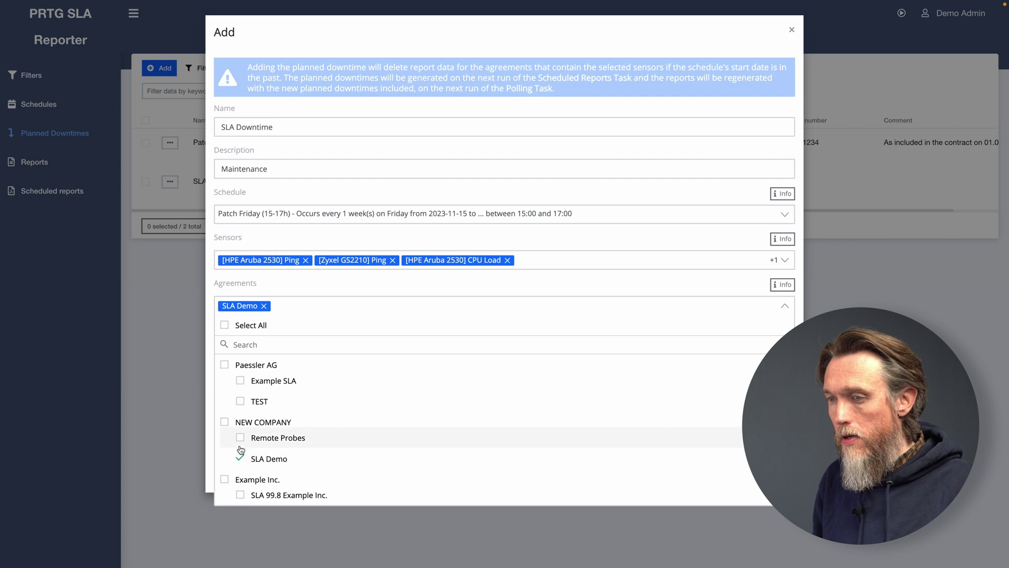
pyautogui.click(240, 438)
pyautogui.click(240, 459)
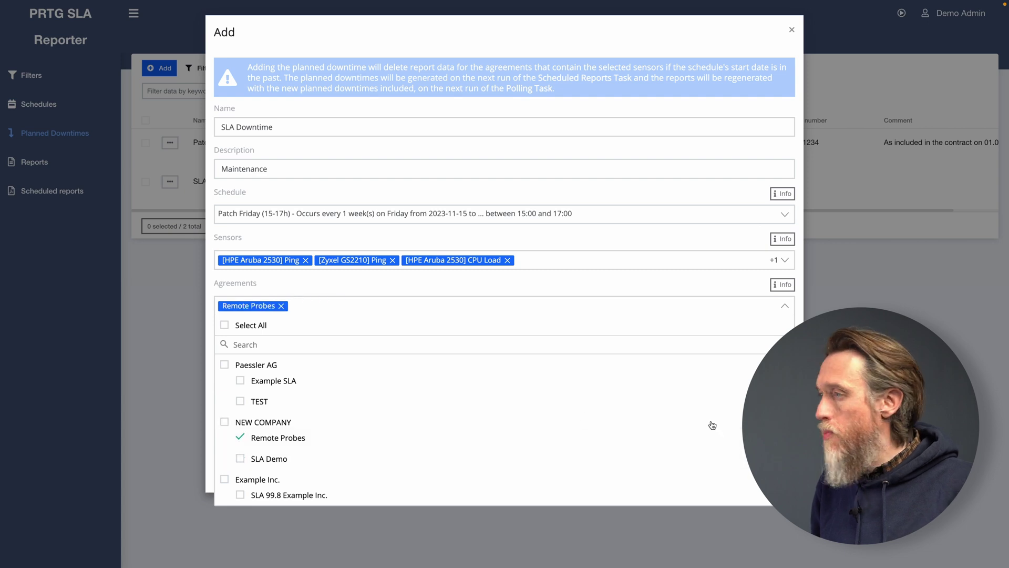
pyautogui.click(786, 307)
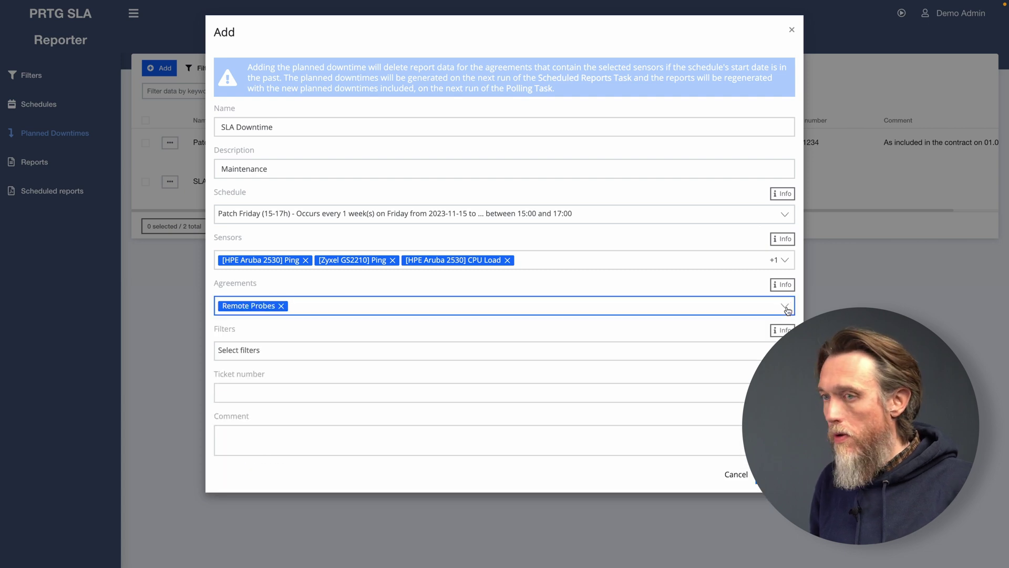
# Apply the Ping Remote Probes filter and save the planned downtime.
pyautogui.click(325, 348)
pyautogui.click(225, 458)
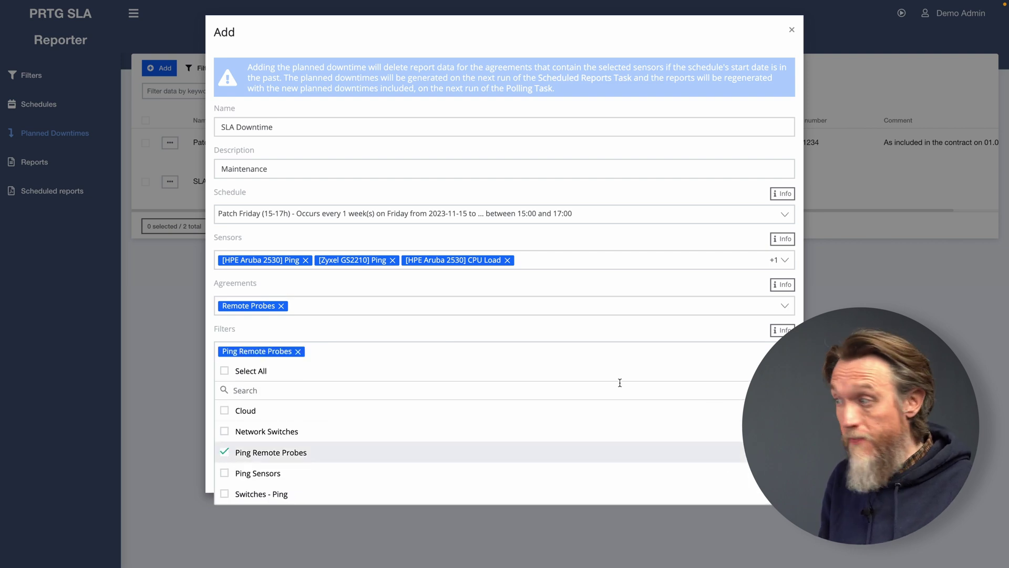
pyautogui.click(785, 351)
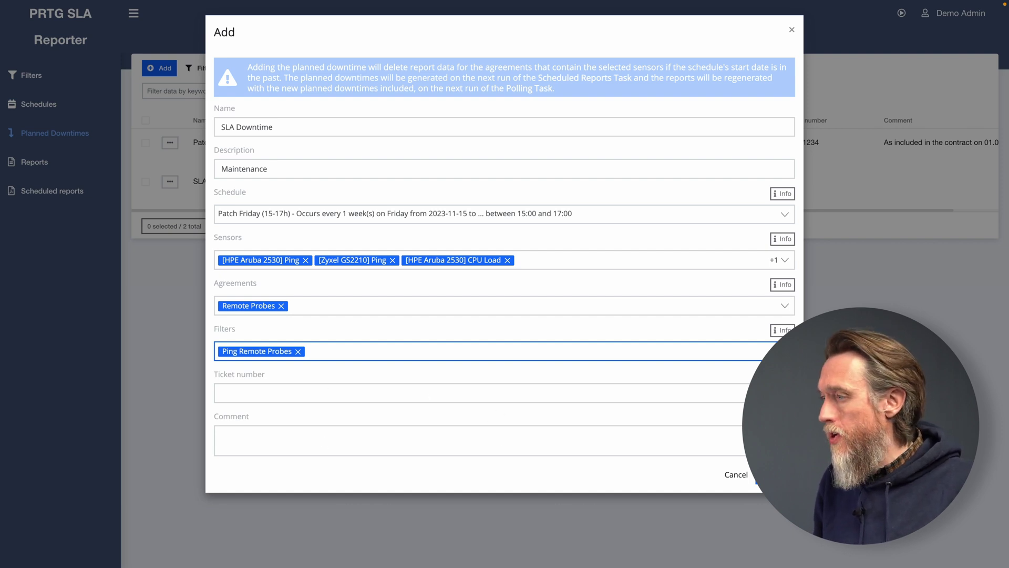
pyautogui.click(774, 474)
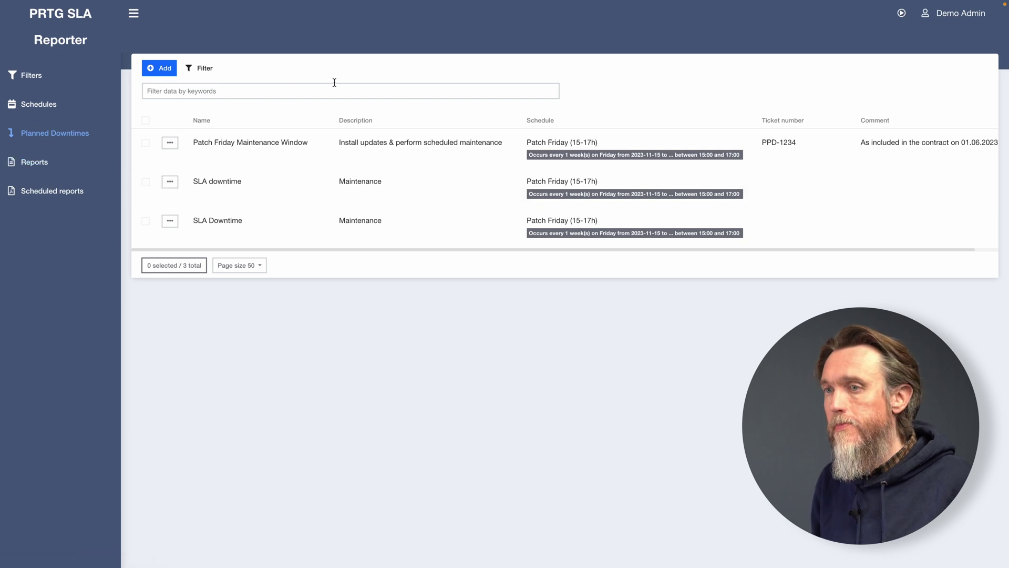
# Open the July 2024 SLA reports, declining to start the PRTG polling task.
pyautogui.click(46, 171)
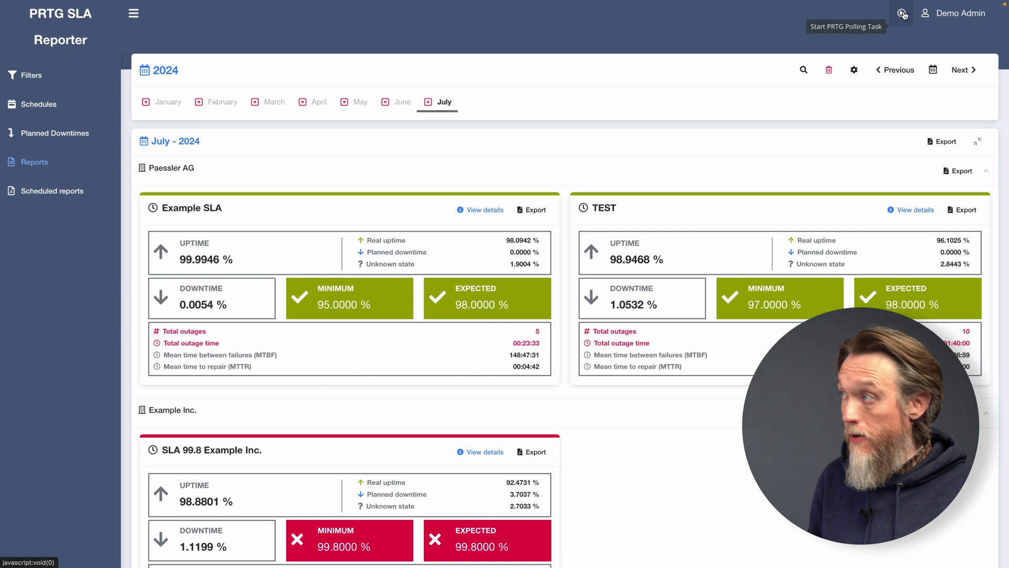
pyautogui.click(904, 14)
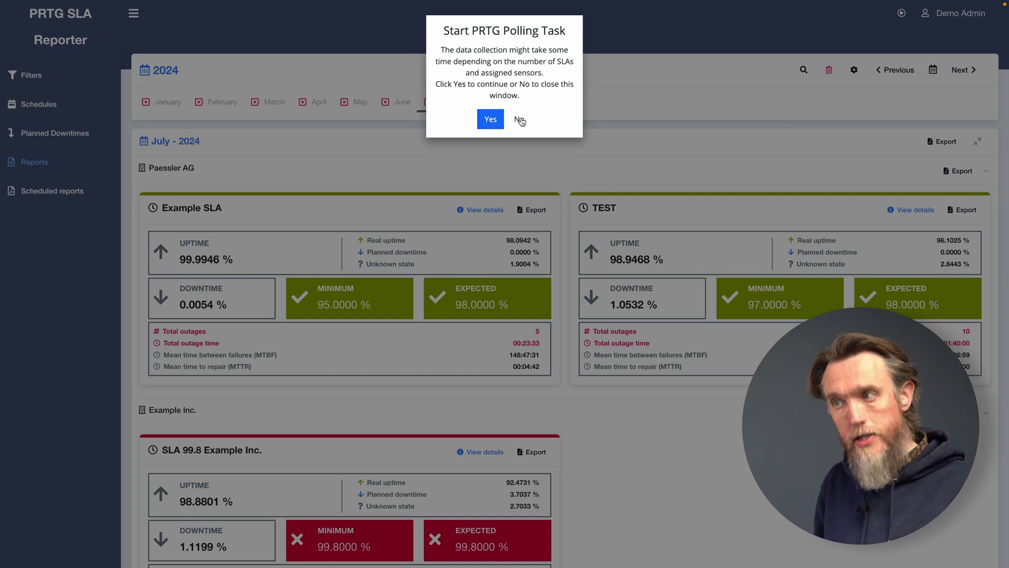
pyautogui.click(519, 120)
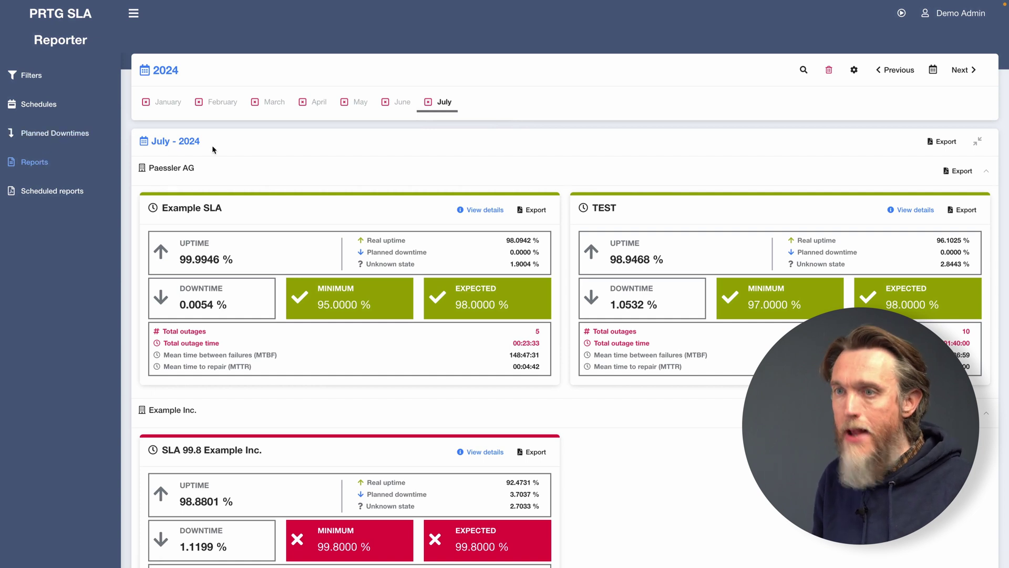
# Go to Scheduled reports and start a new scheduled report.
pyautogui.click(40, 192)
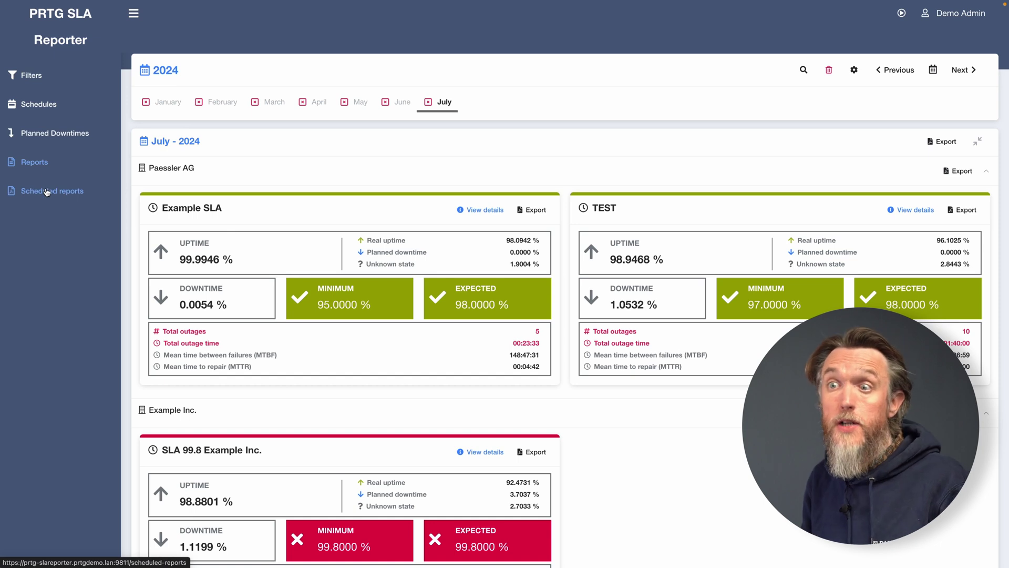
pyautogui.click(46, 192)
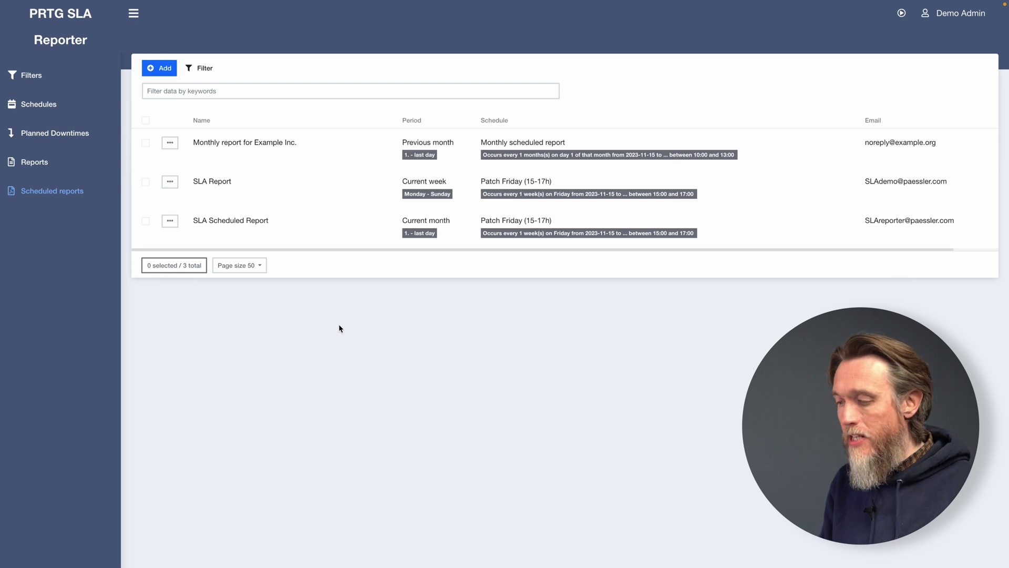
pyautogui.click(166, 74)
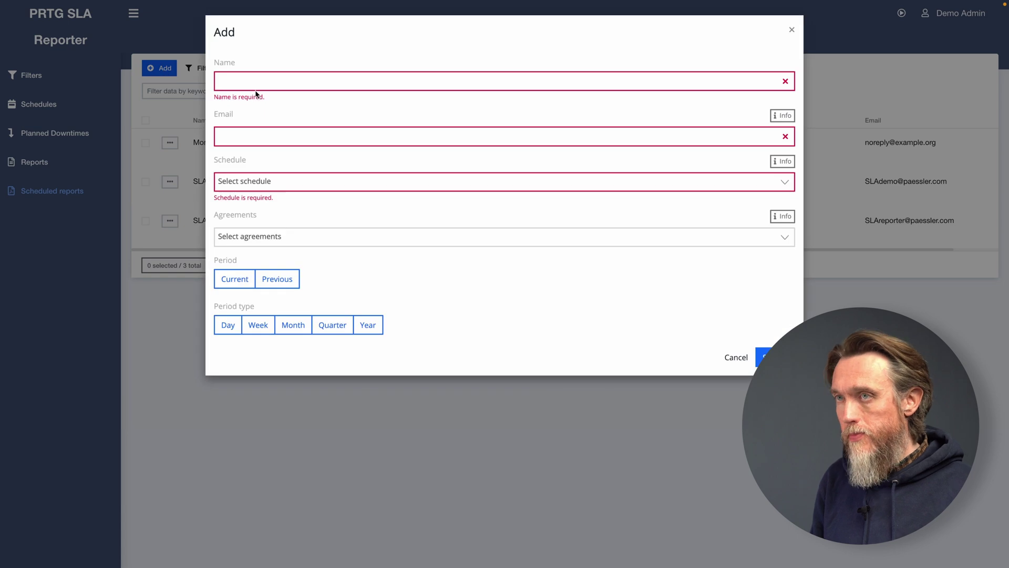
# Name the report 'SLA Scheduled Report' and enter the recipient e-mail address.
pyautogui.click(253, 81)
pyautogui.write('S')
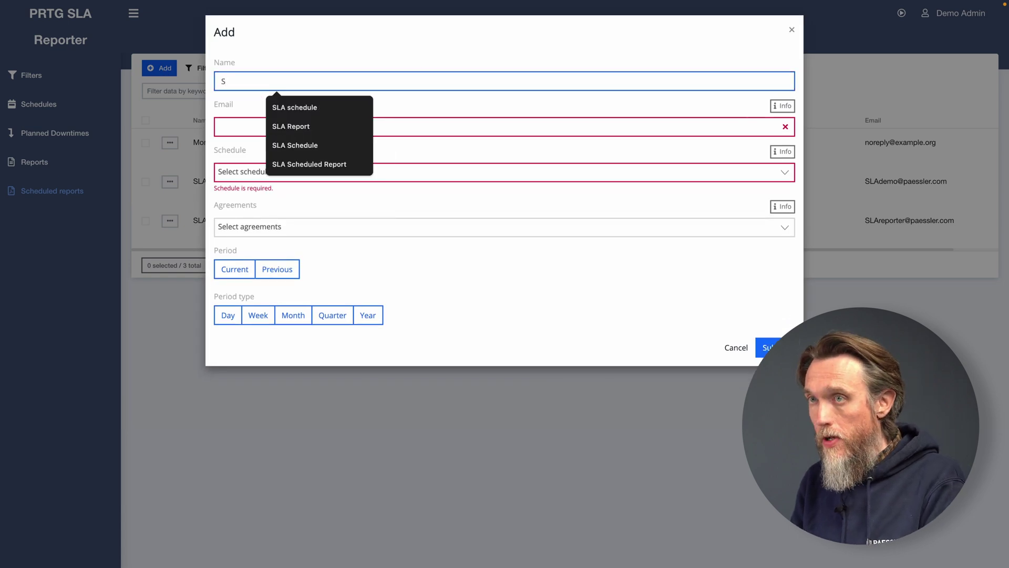
pyautogui.write('LA Schedu')
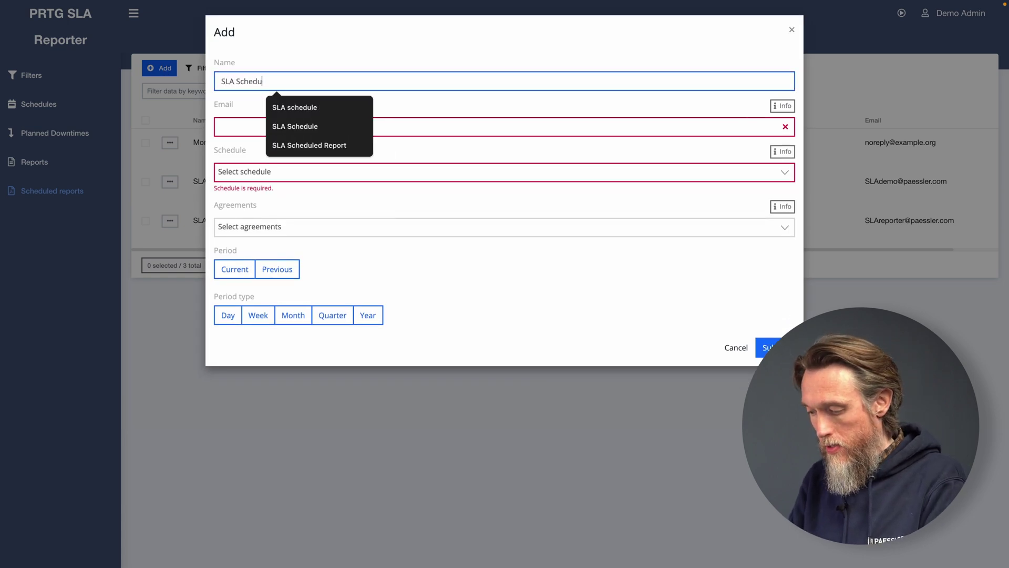
pyautogui.write('led Report')
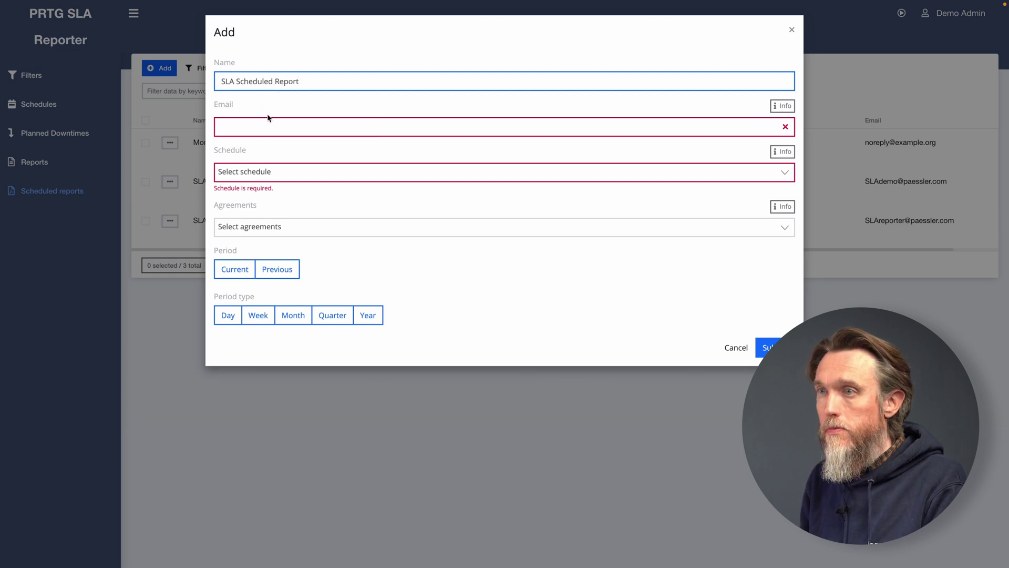
pyautogui.click(270, 122)
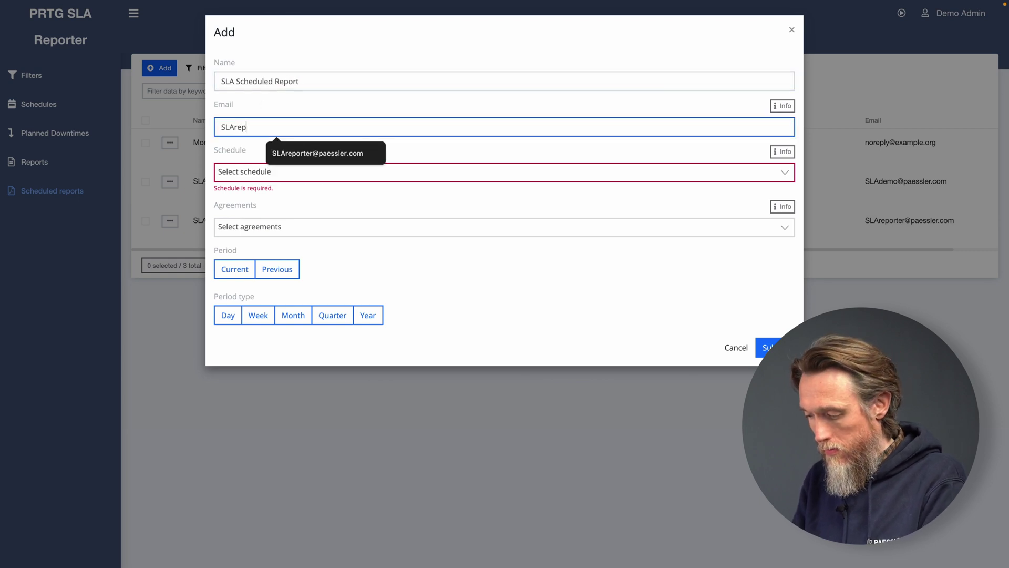
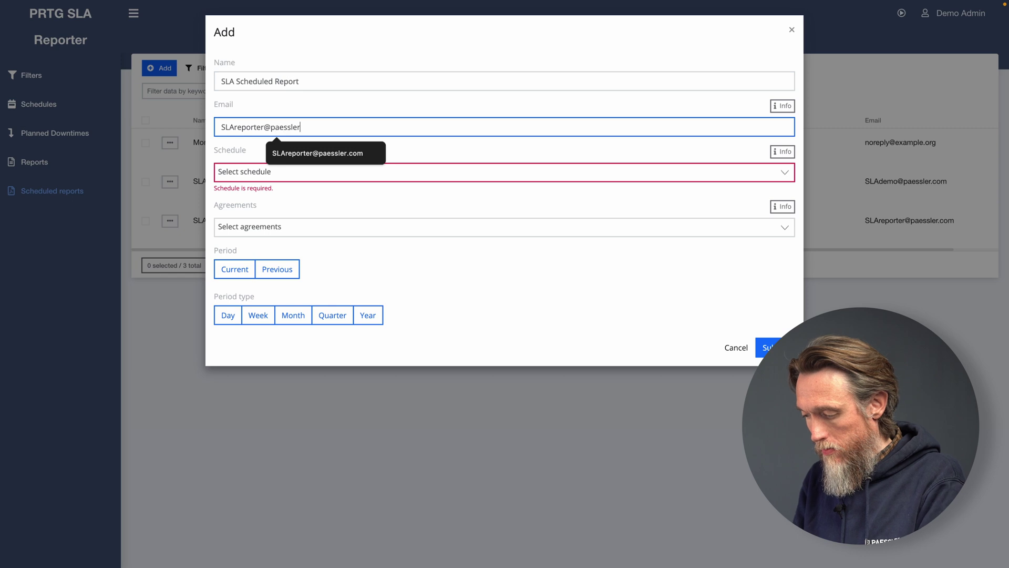
# Use the Patch Friday (15-17h) schedule, Remote Probes agreement, current month period, and save.
pyautogui.click(284, 172)
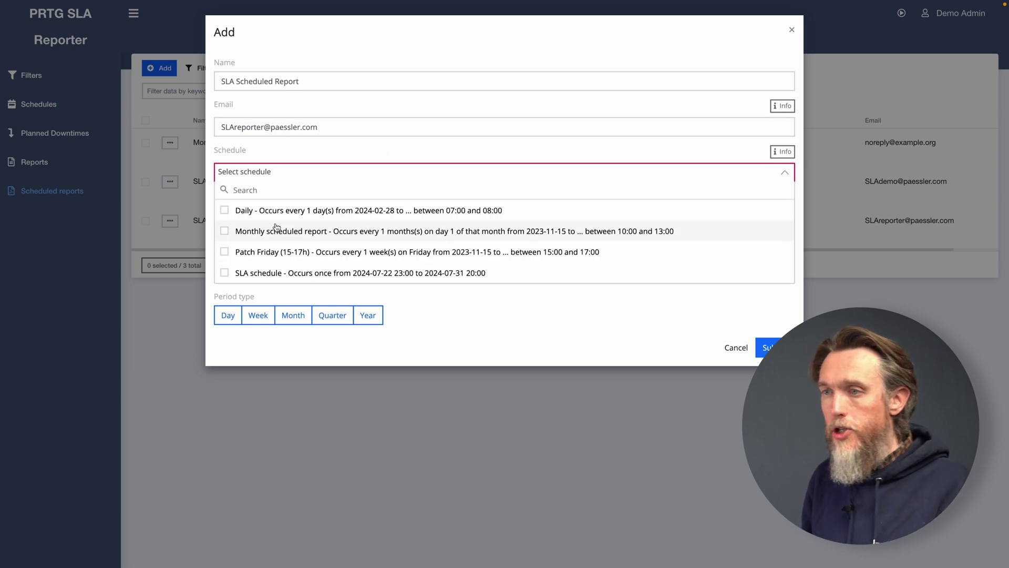
pyautogui.click(231, 251)
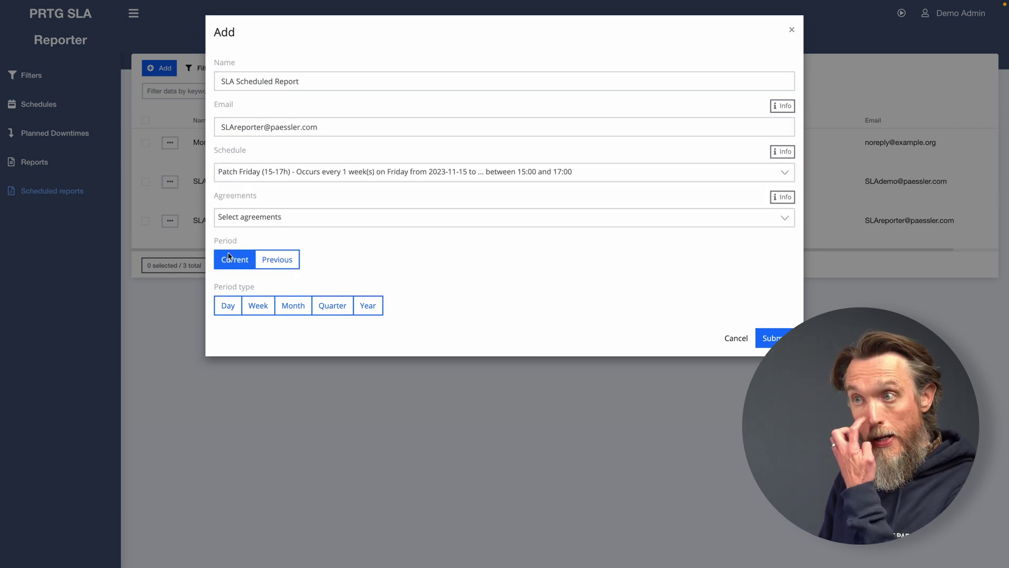
pyautogui.click(268, 225)
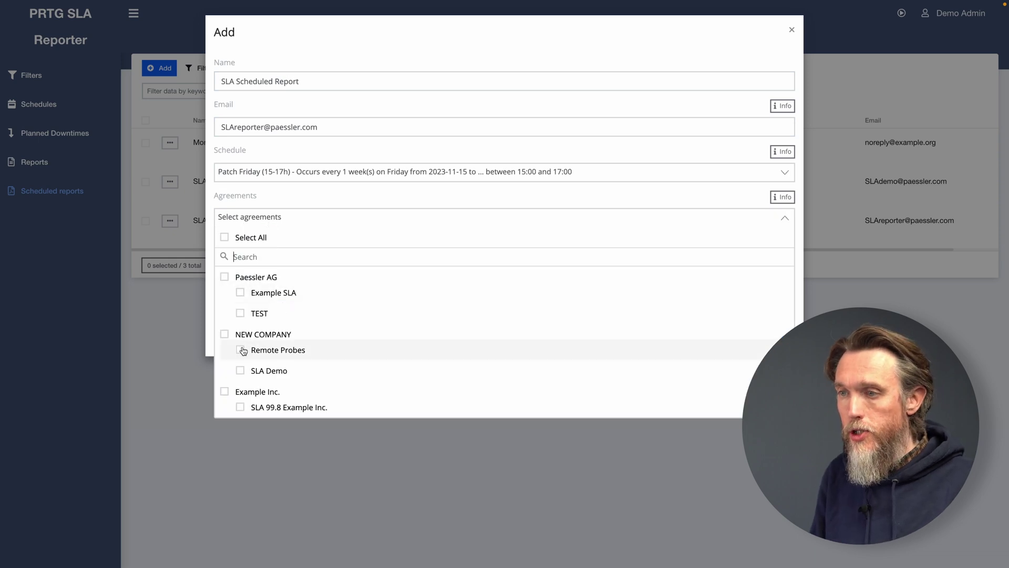
pyautogui.click(241, 350)
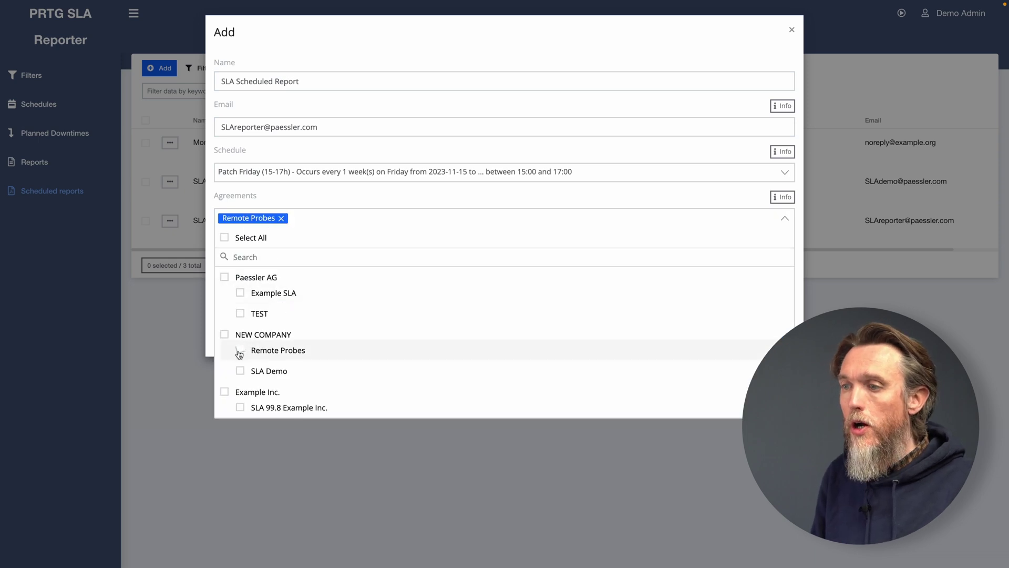
pyautogui.click(783, 216)
pyautogui.click(232, 259)
pyautogui.click(292, 309)
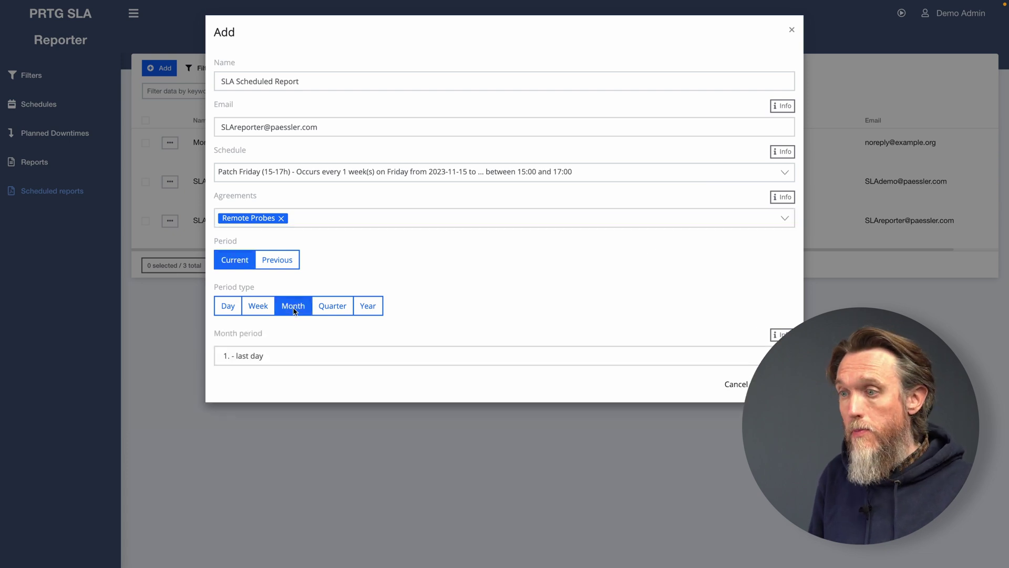
pyautogui.click(774, 383)
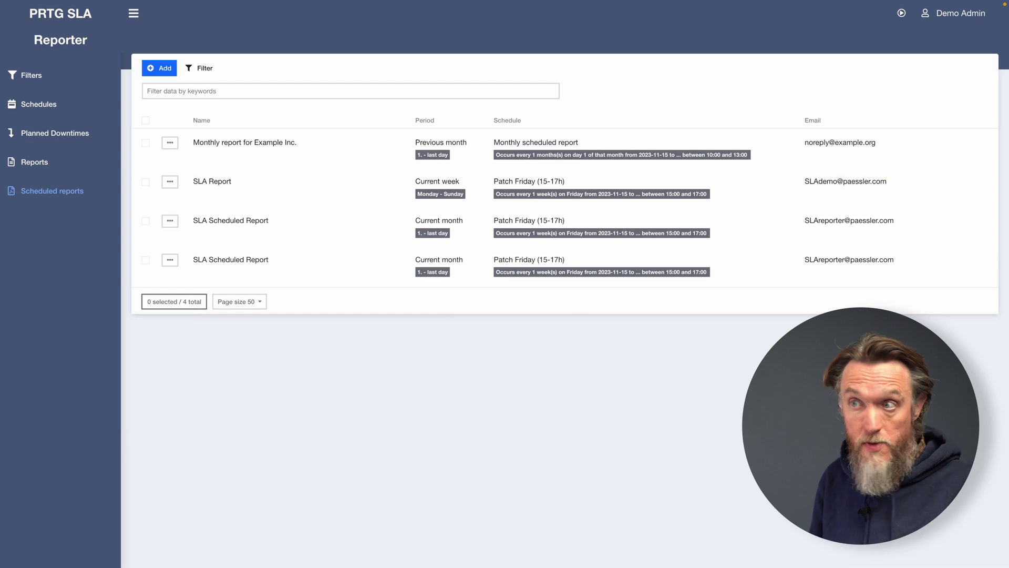
# Open and reload the Reports page showing January through July 2024.
pyautogui.click(47, 166)
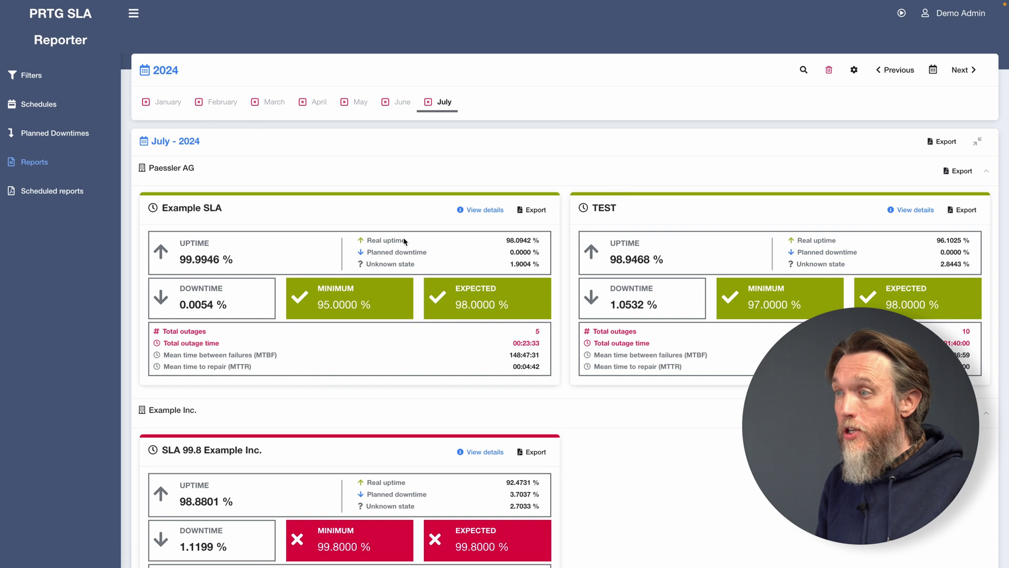
pyautogui.click(34, 164)
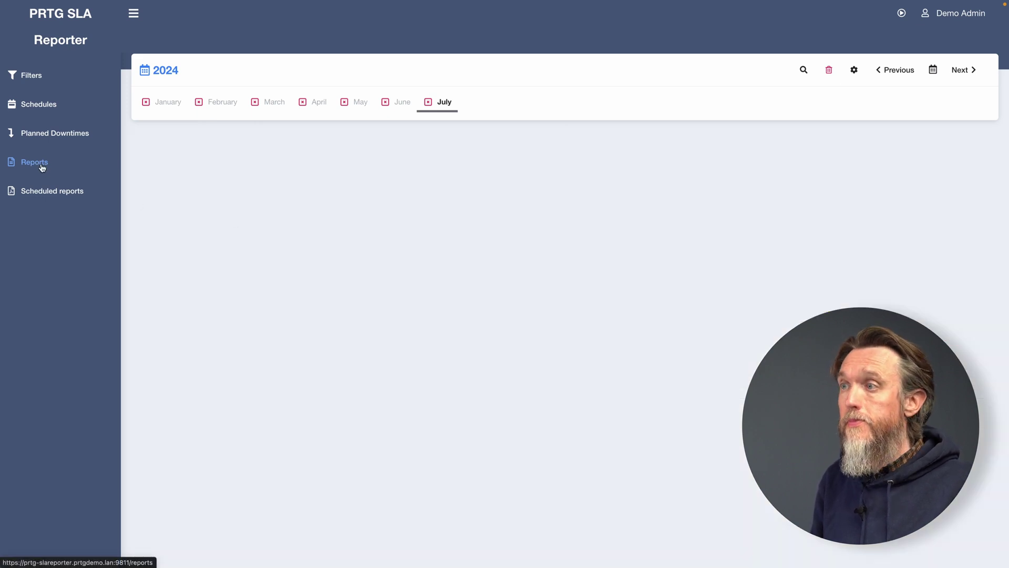
# Load the July 2024 reports and export the Example SLA report to PDF.
pyautogui.click(45, 190)
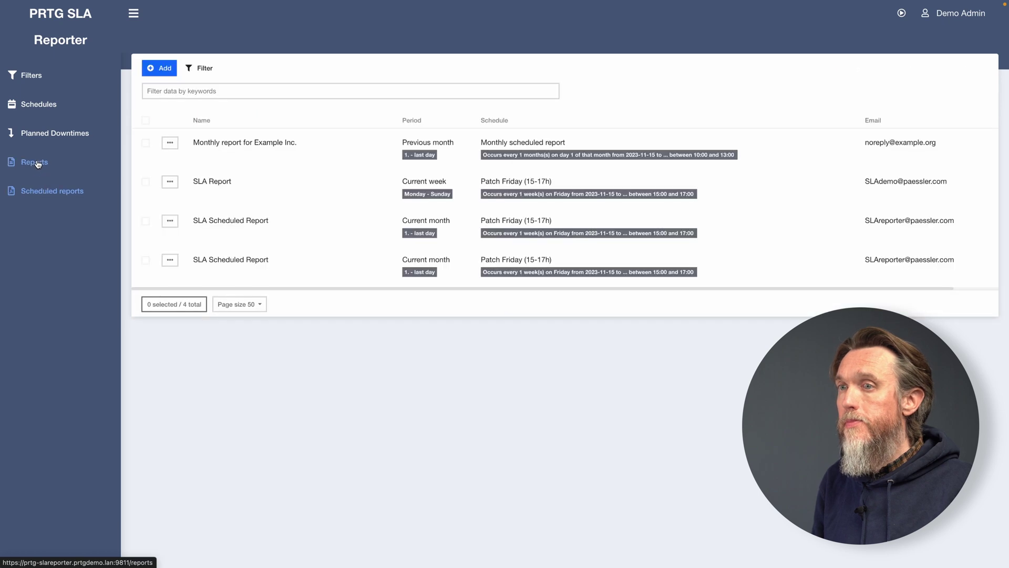
pyautogui.click(34, 161)
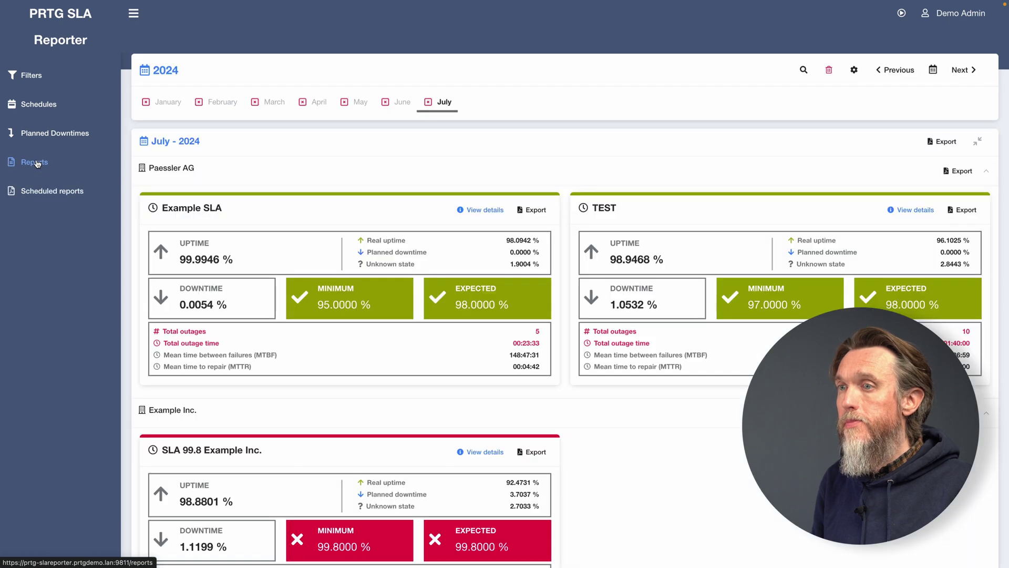
pyautogui.click(536, 210)
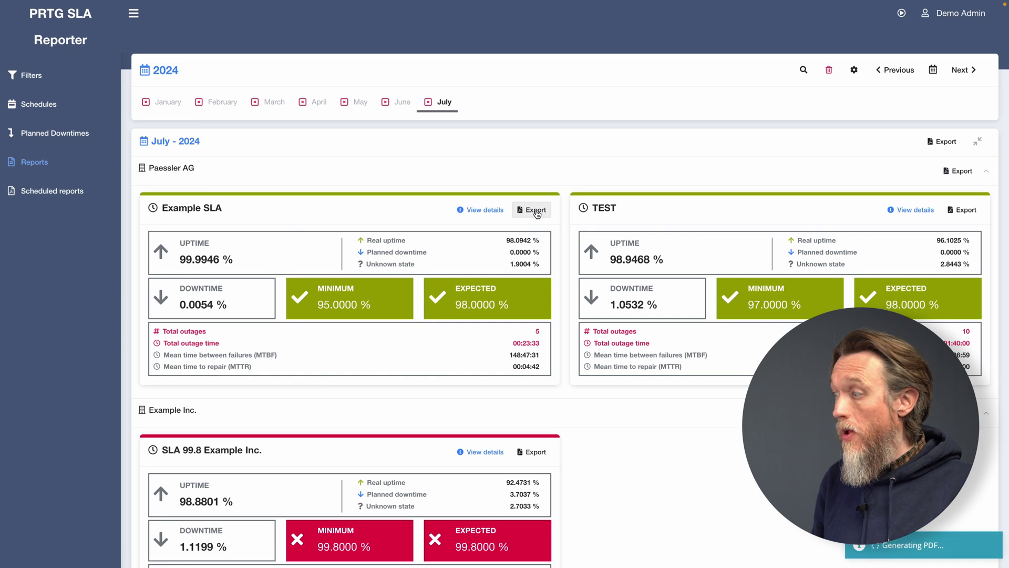